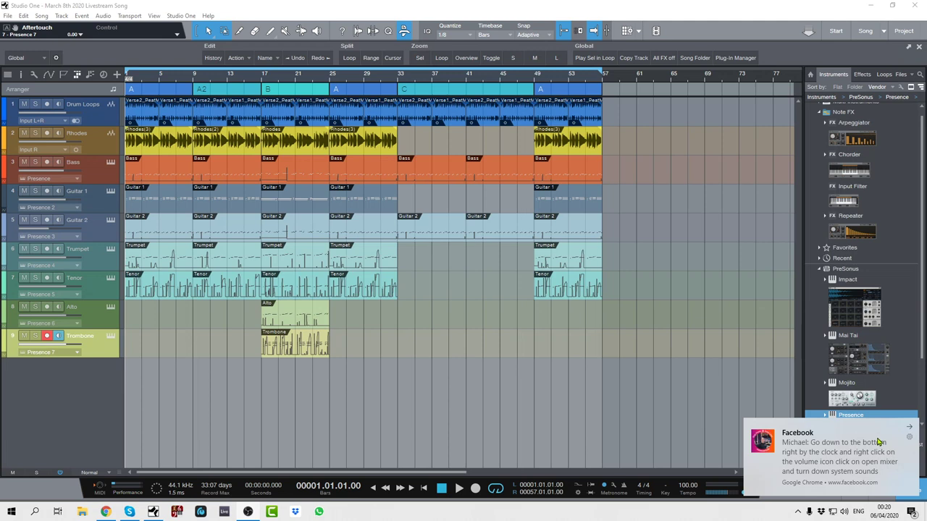
{"action": "left_click", "coordinate": [845, 512]}
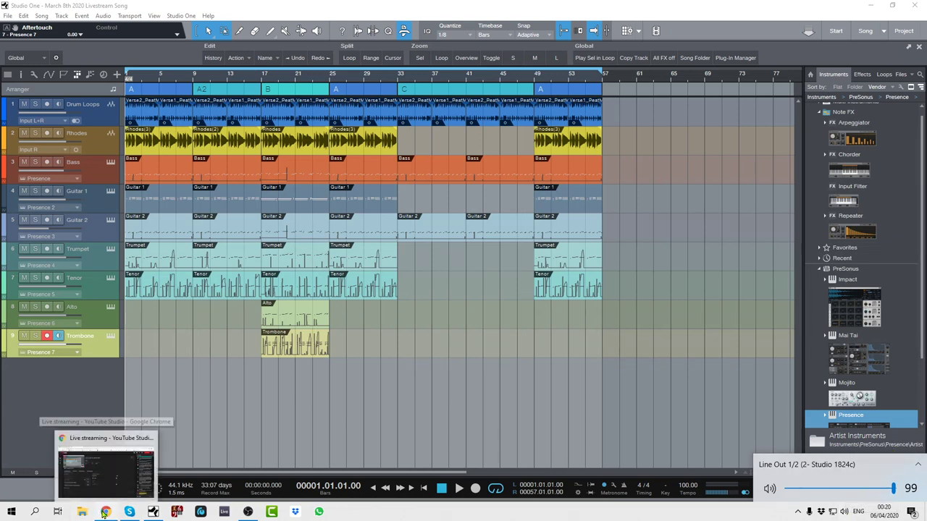
{"action": "left_click", "coordinate": [844, 513]}
{"action": "left_click", "coordinate": [844, 513]}
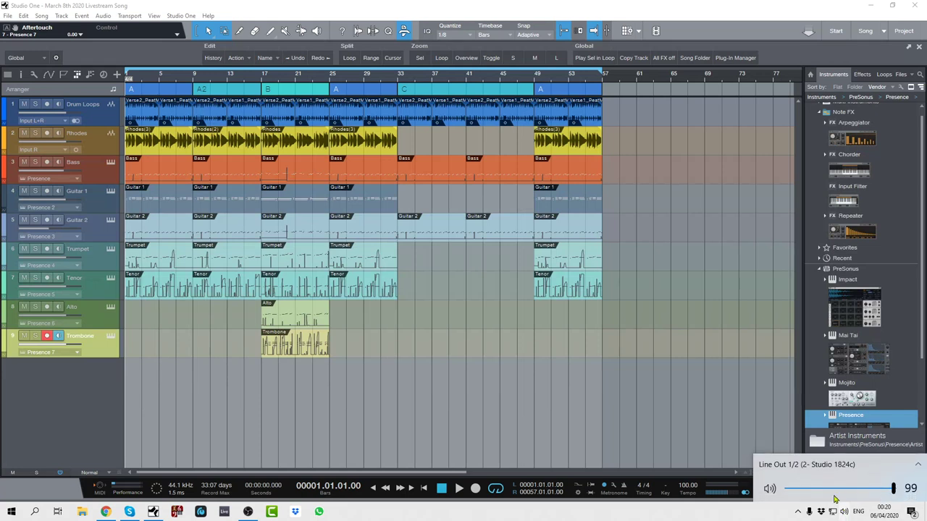
{"action": "left_click", "coordinate": [917, 466]}
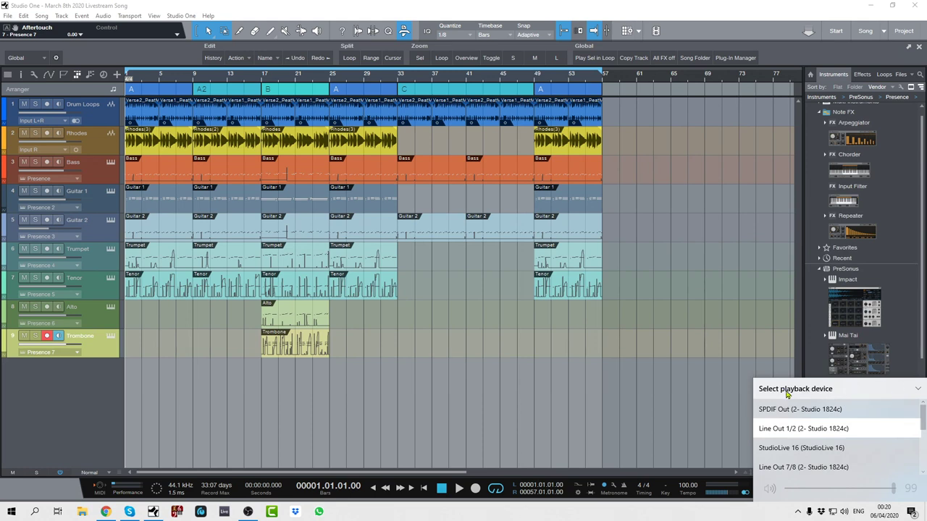
{"action": "left_click", "coordinate": [678, 429]}
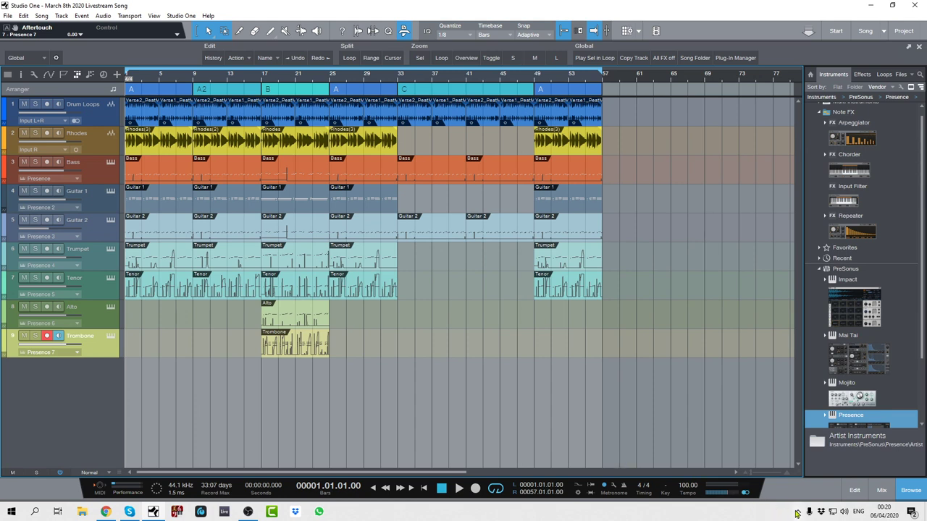
Disable notification sounds in the Windows Notifications & actions settings and close the settings window
{"action": "left_click", "coordinate": [911, 513]}
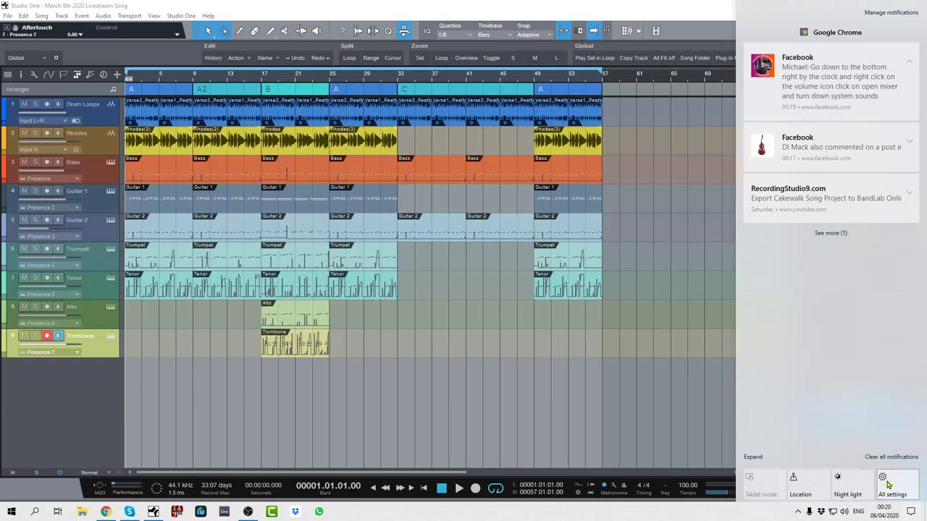
{"action": "left_click", "coordinate": [885, 478]}
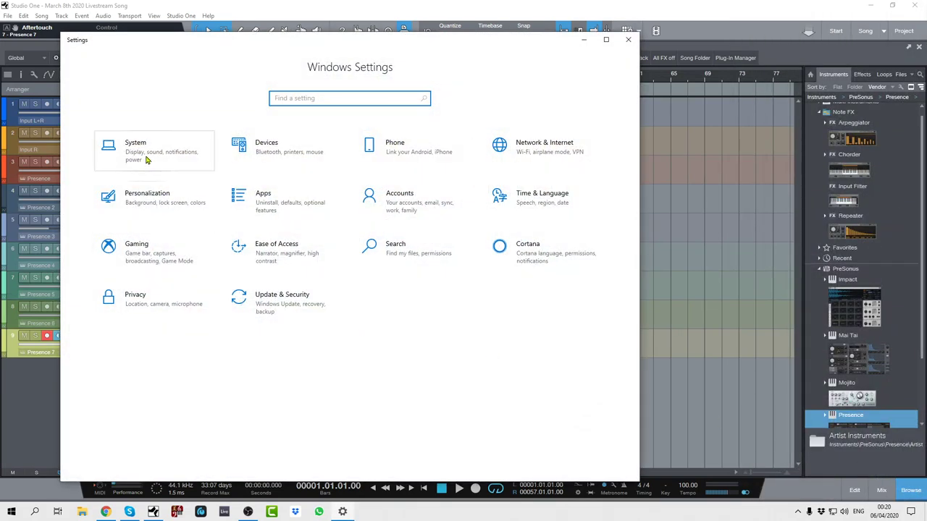
{"action": "left_click", "coordinate": [147, 160]}
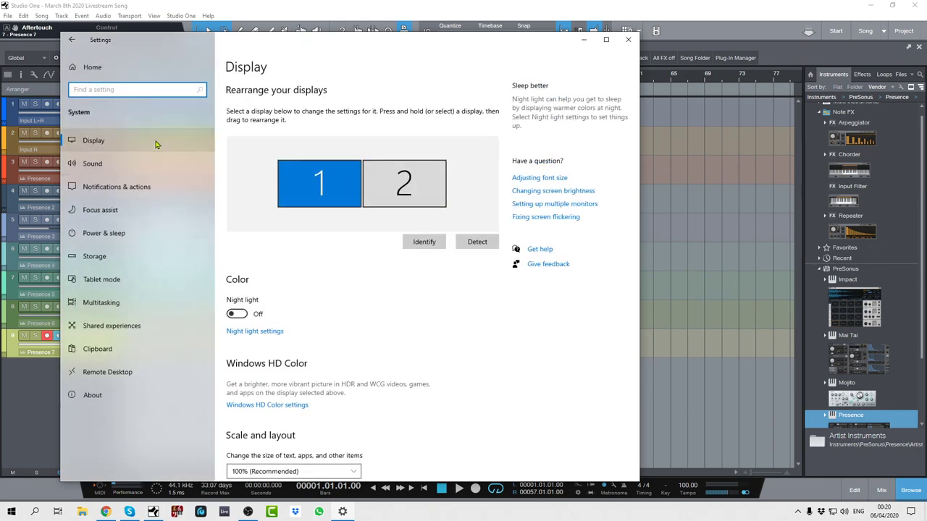
{"action": "left_click", "coordinate": [119, 190]}
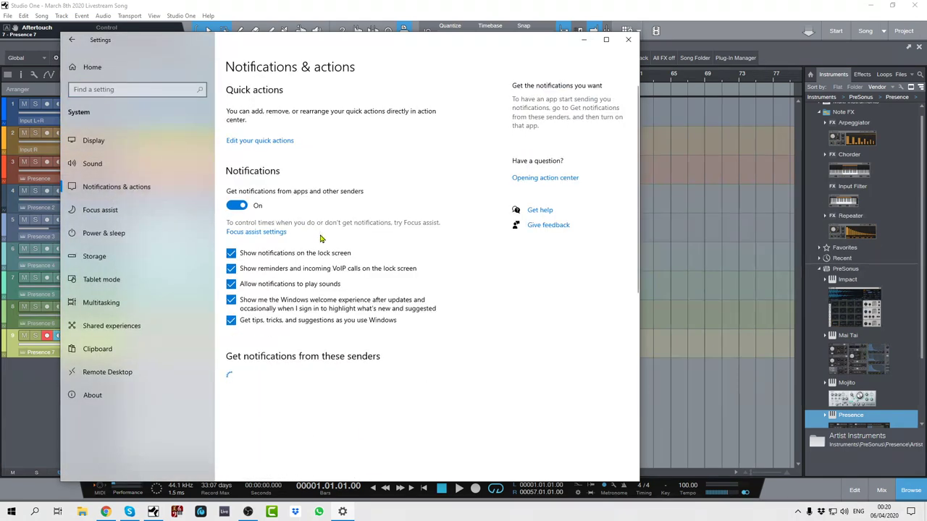
{"action": "left_click", "coordinate": [231, 284]}
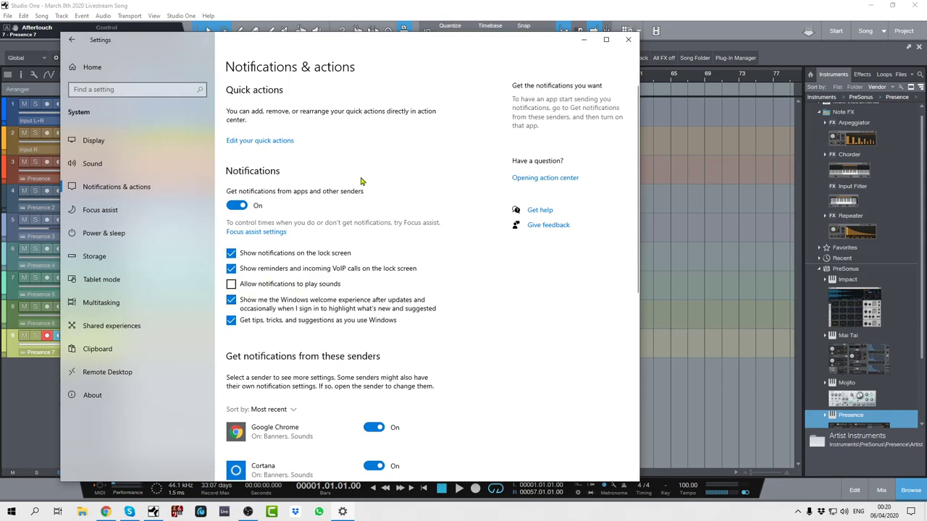
{"action": "left_click", "coordinate": [631, 41]}
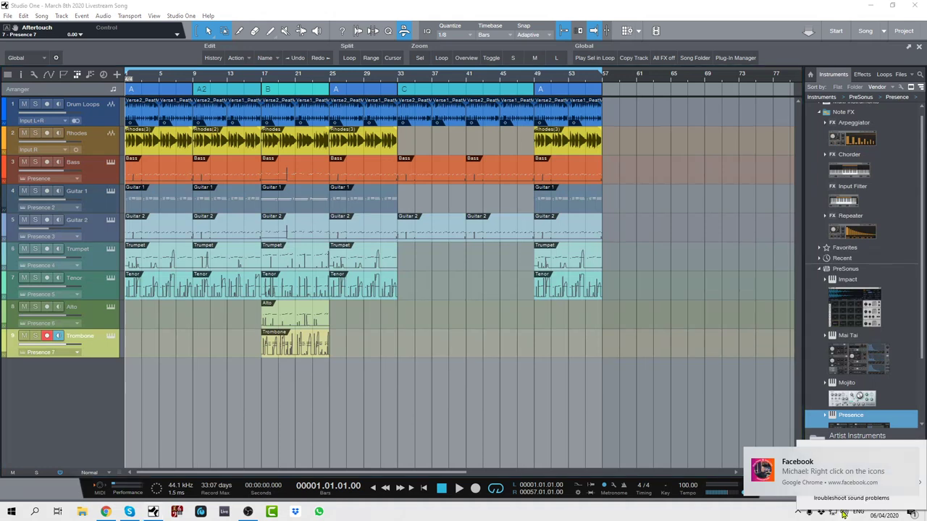
{"action": "right_click", "coordinate": [844, 514]}
{"action": "left_click", "coordinate": [846, 505]}
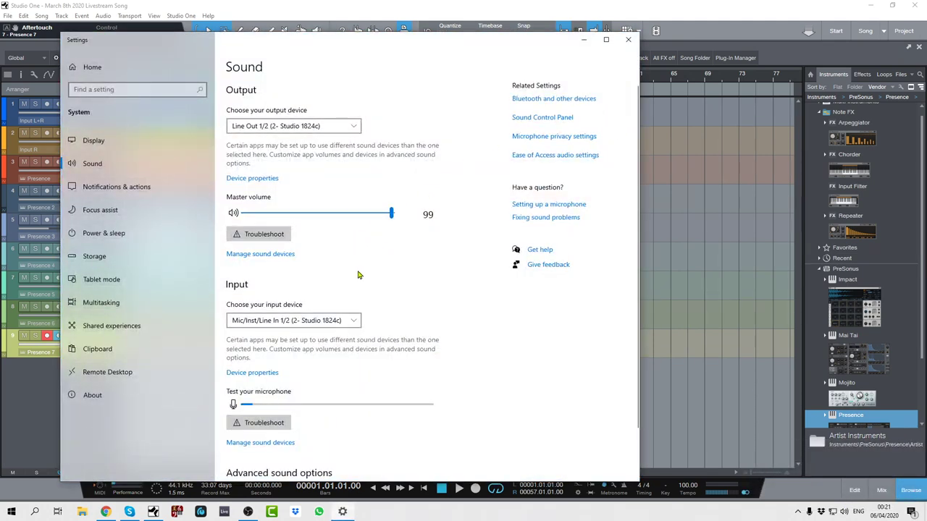
{"action": "scroll", "coordinate": [330, 261], "scroll_direction": "down", "scroll_amount": 2}
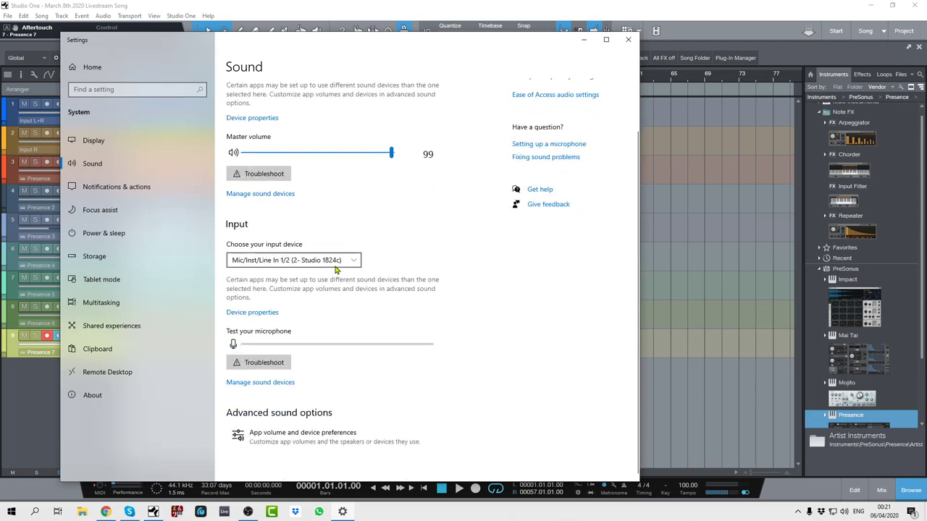
{"action": "scroll", "coordinate": [336, 270], "scroll_direction": "up", "scroll_amount": 2}
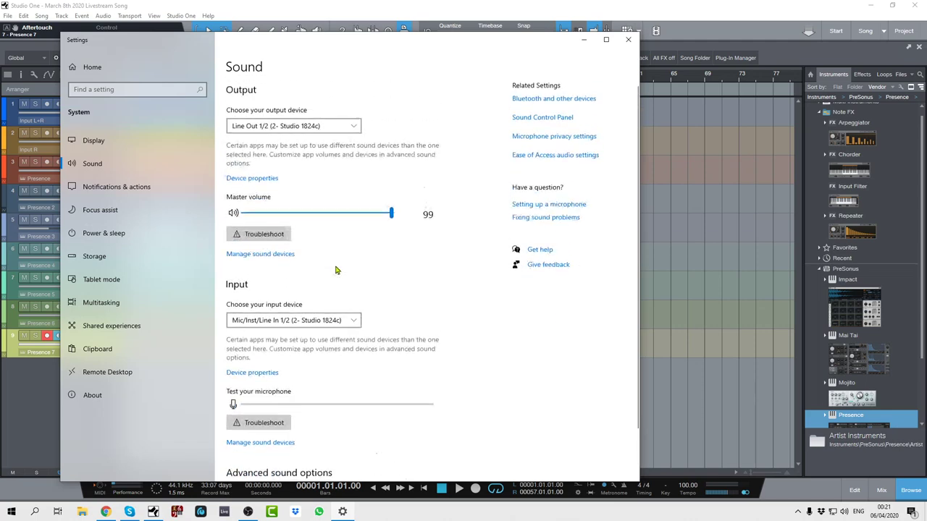
{"action": "left_click", "coordinate": [627, 44]}
Check the System Sounds level in the Windows Volume Mixer and close the mixer
{"action": "right_click", "coordinate": [845, 514]}
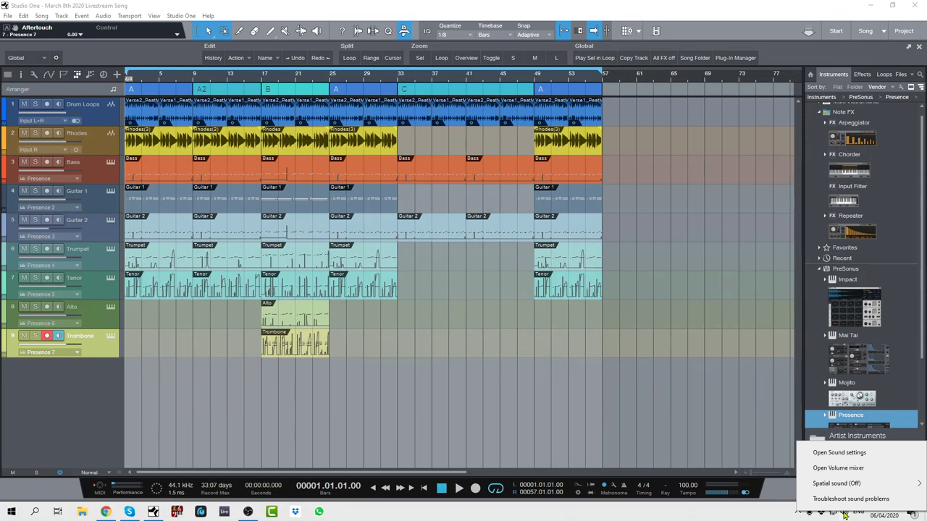
{"action": "mouse_move", "coordinate": [843, 490]}
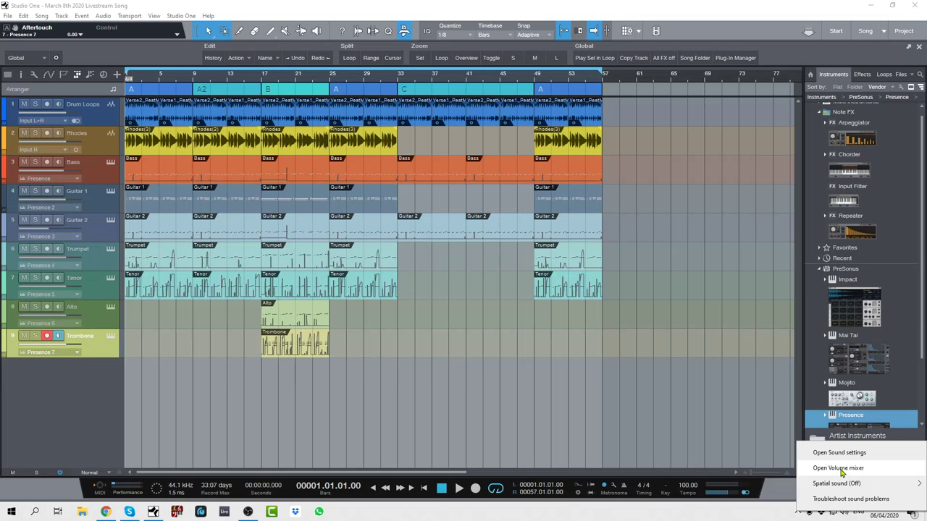
{"action": "left_click", "coordinate": [839, 468]}
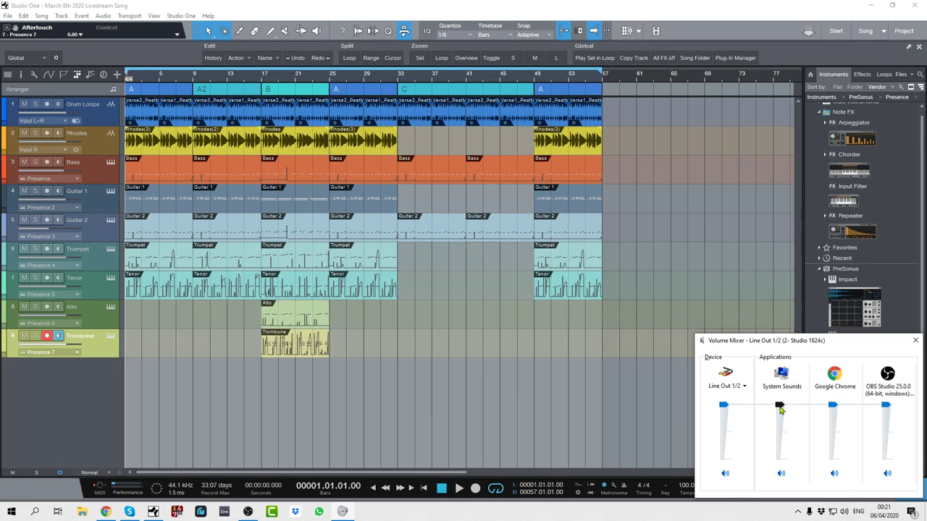
{"action": "left_click", "coordinate": [915, 340]}
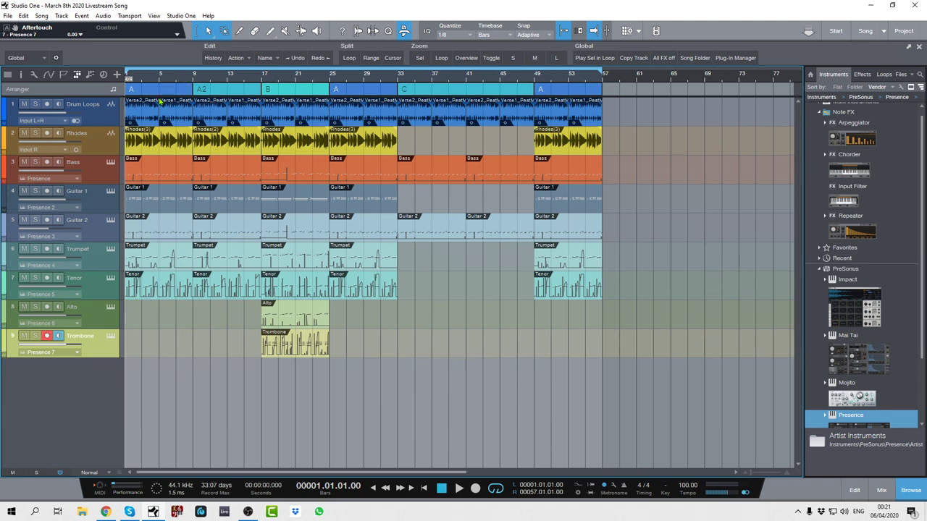
Play the song from bar 1 into the second A section, dismissing the notification, and stop playback
{"action": "key", "text": "space"}
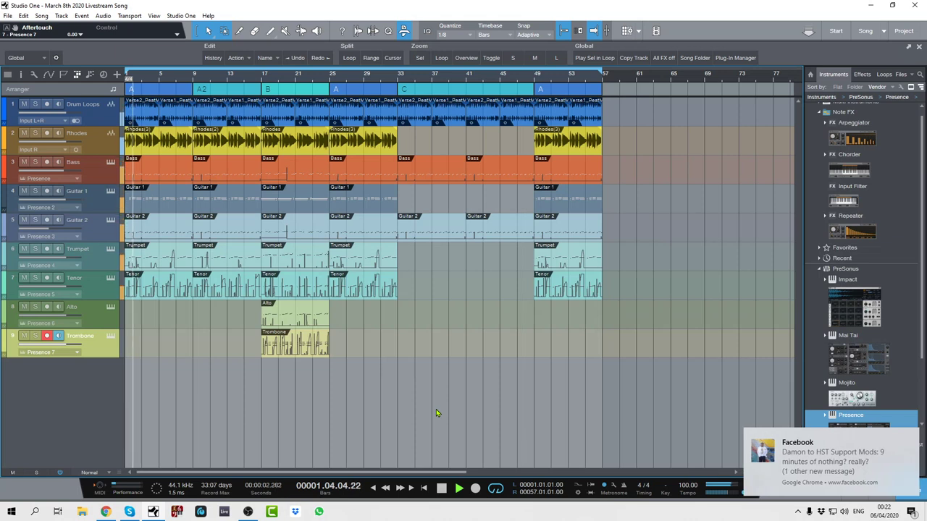
{"action": "left_click", "coordinate": [909, 438]}
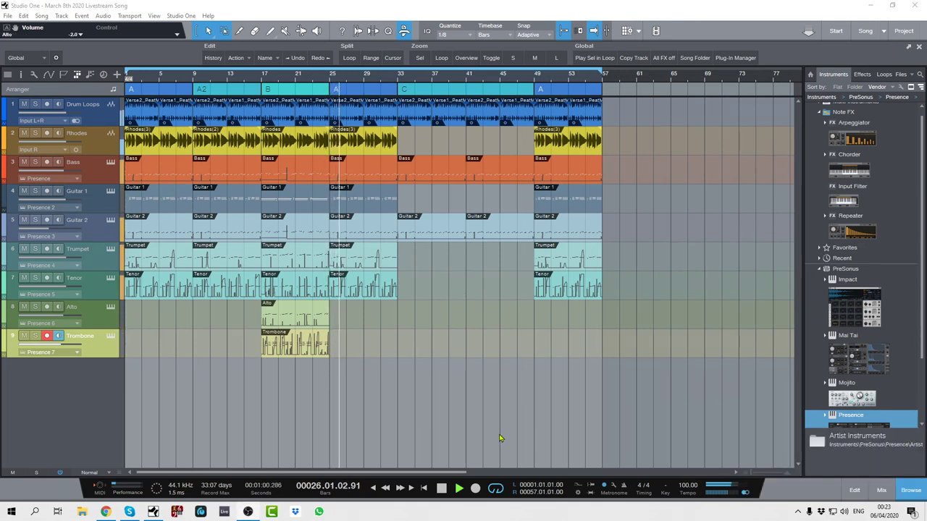
{"action": "key", "text": "space"}
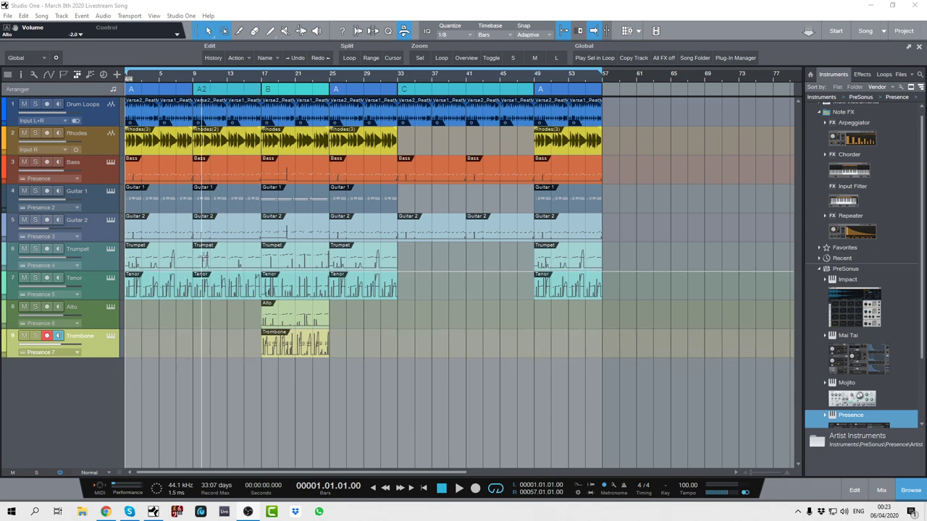
Place the playback cursor at bar 9, the start of section A2, and dismiss the incoming notifications
{"action": "left_click", "coordinate": [194, 80]}
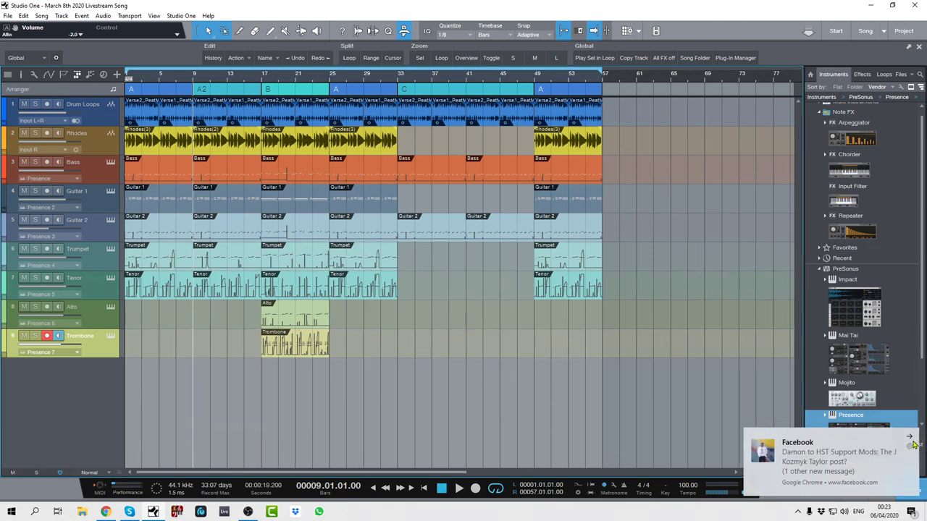
{"action": "left_click", "coordinate": [911, 438]}
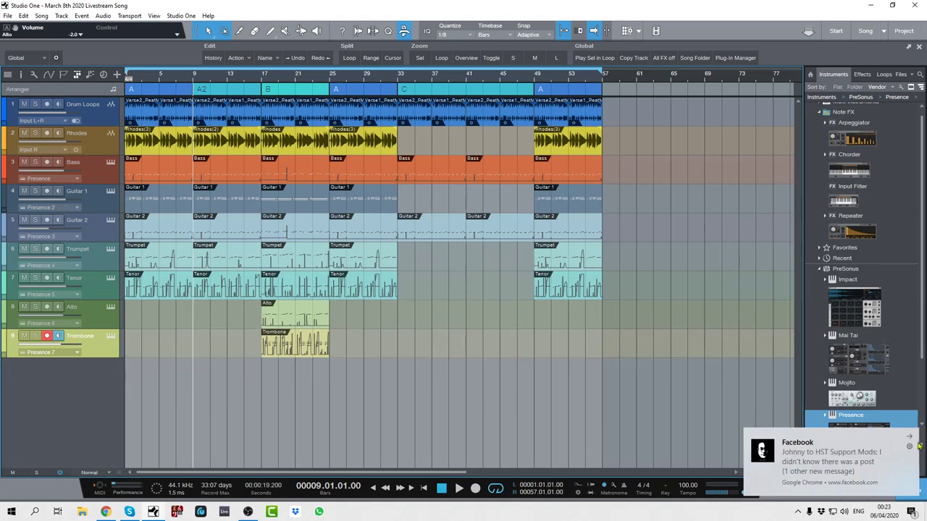
{"action": "left_click", "coordinate": [911, 438]}
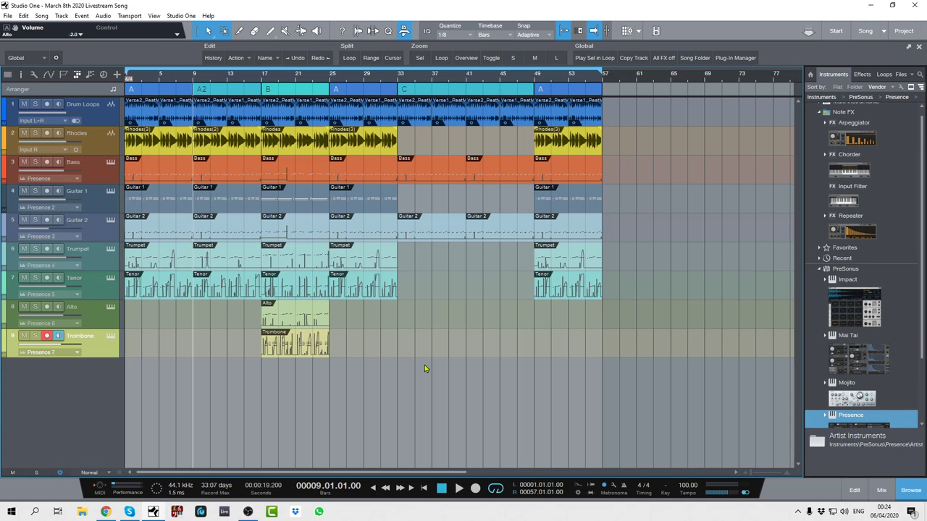
Play section C from bar 33, dismissing the notifications that pop up, and stop playback
{"action": "left_click", "coordinate": [397, 75]}
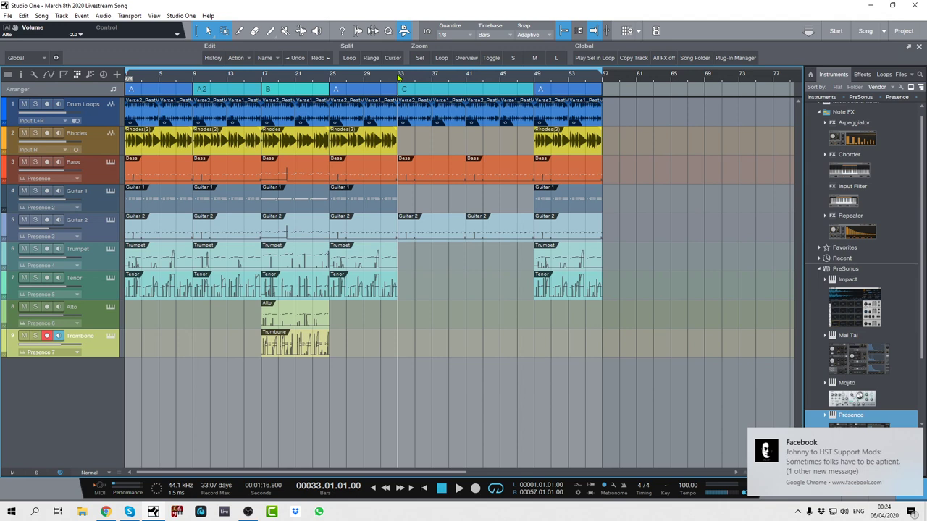
{"action": "left_click", "coordinate": [910, 441]}
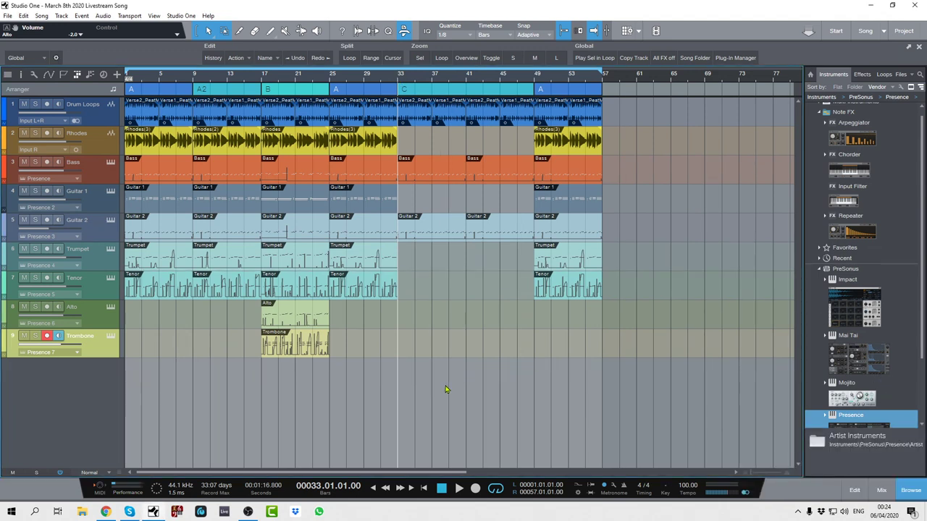
{"action": "key", "text": "space"}
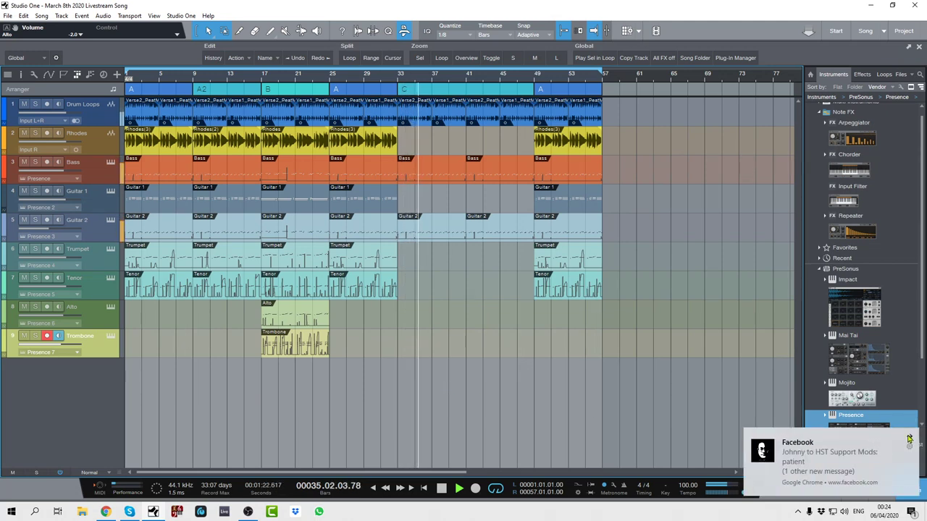
{"action": "left_click", "coordinate": [909, 440]}
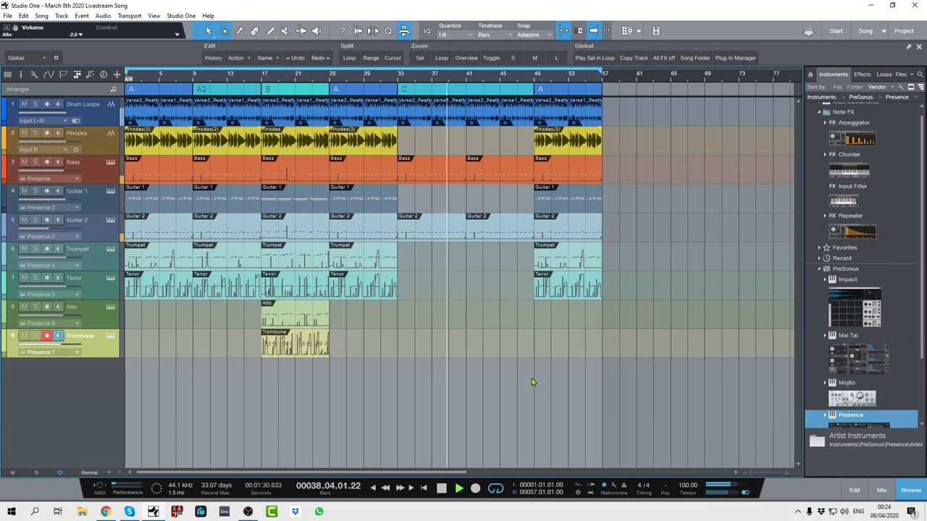
{"action": "key", "text": "space"}
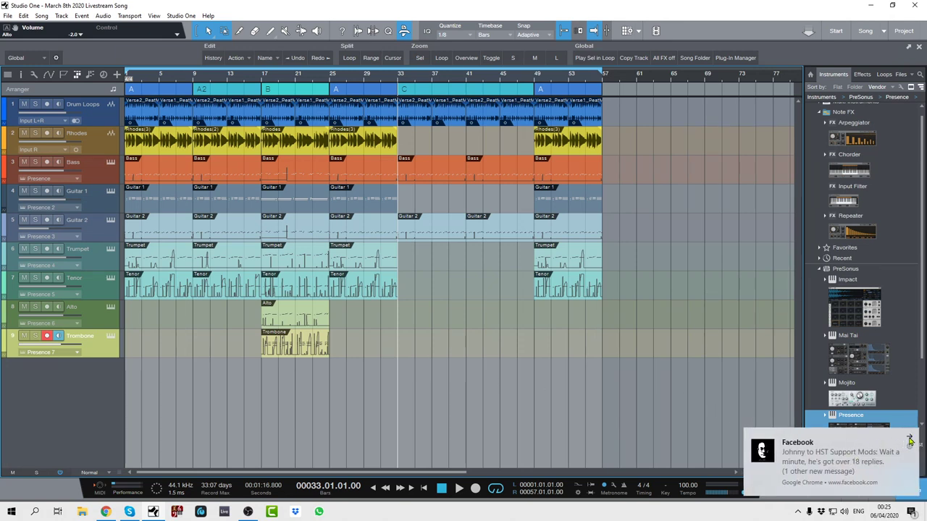
{"action": "left_click", "coordinate": [910, 440]}
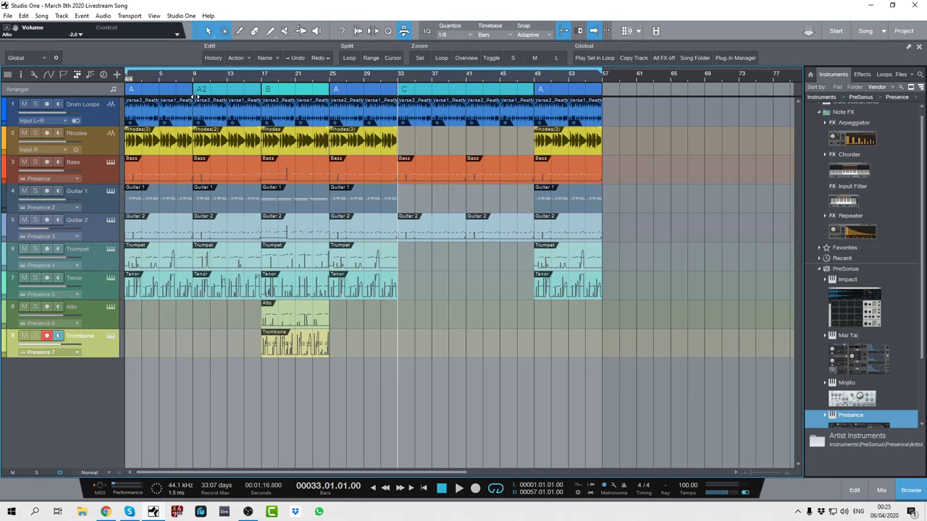
Return to the song start, play section A into the beginning of A2, and stop playback
{"action": "key", "text": "comma"}
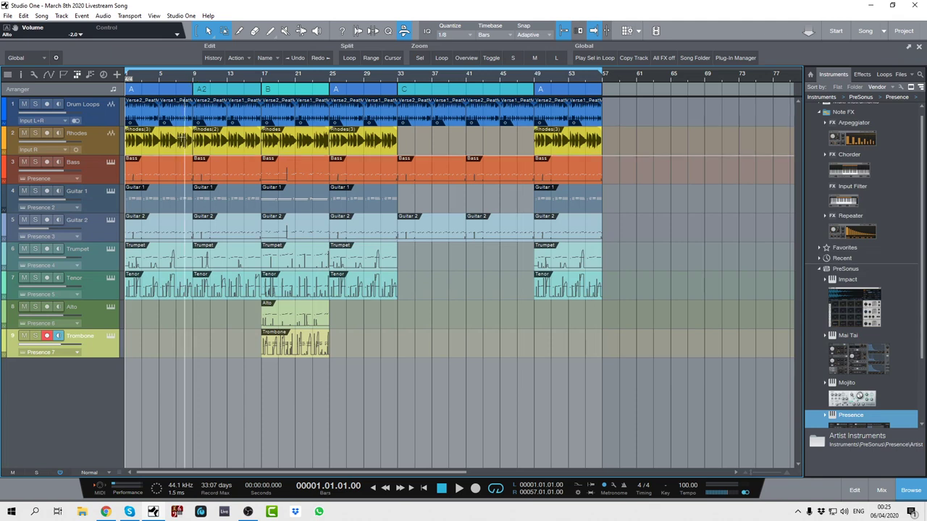
{"action": "key", "text": "space"}
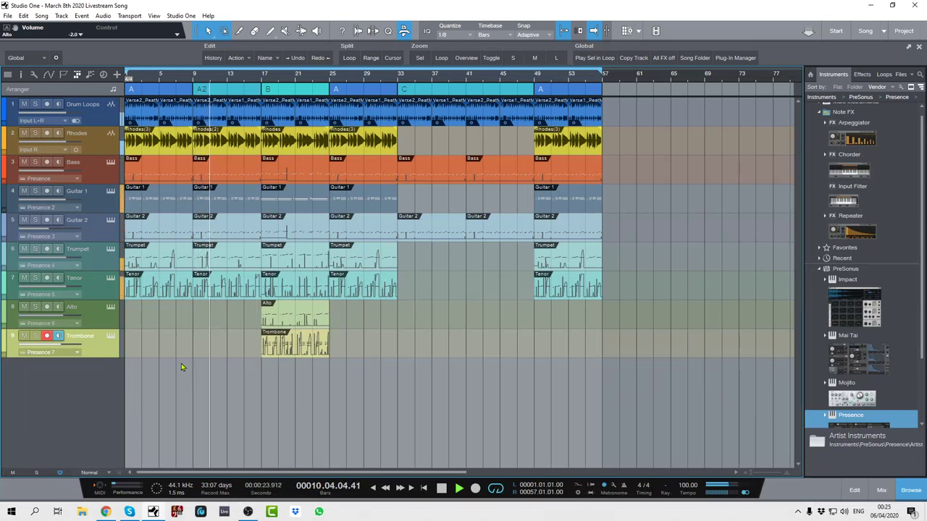
{"action": "key", "text": "space"}
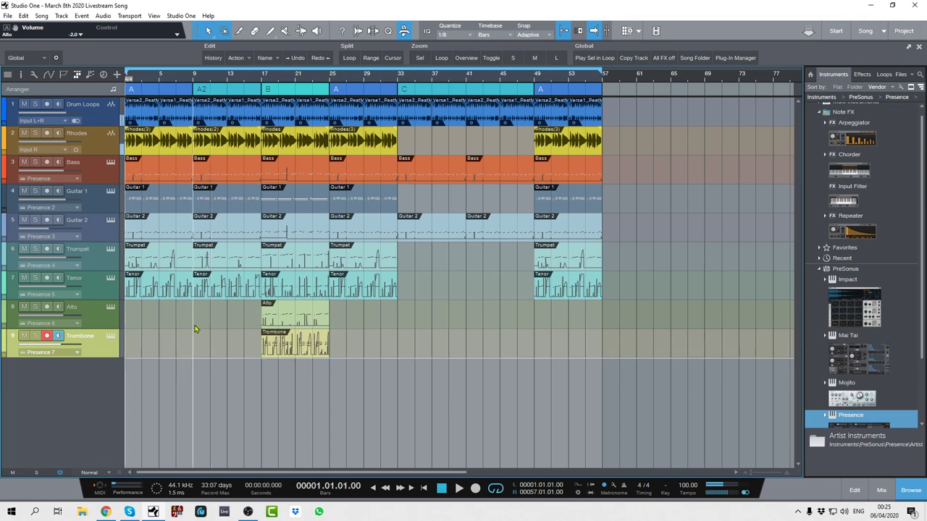
Place the playback cursor at bar 9, set the loop range over section A2 from bar 9 to bar 17, and dismiss the notifications
{"action": "left_click", "coordinate": [193, 89]}
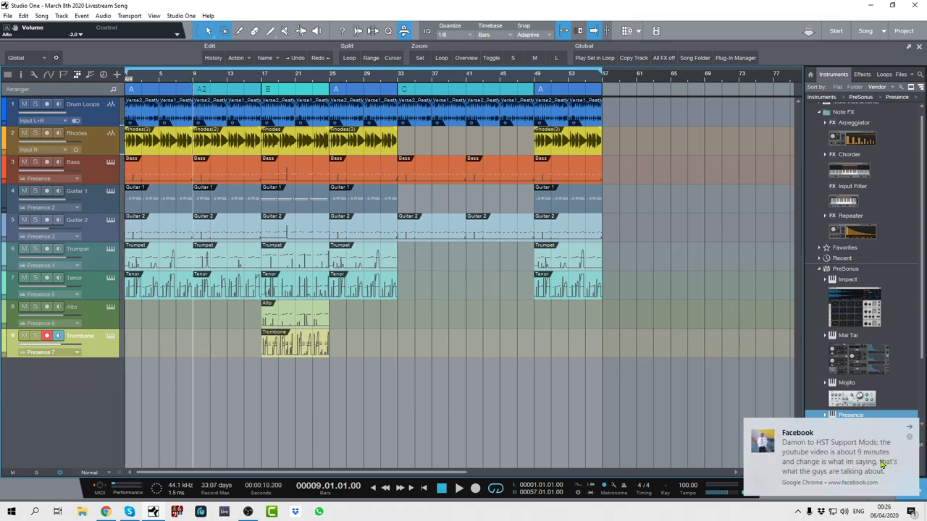
{"action": "left_click", "coordinate": [909, 428]}
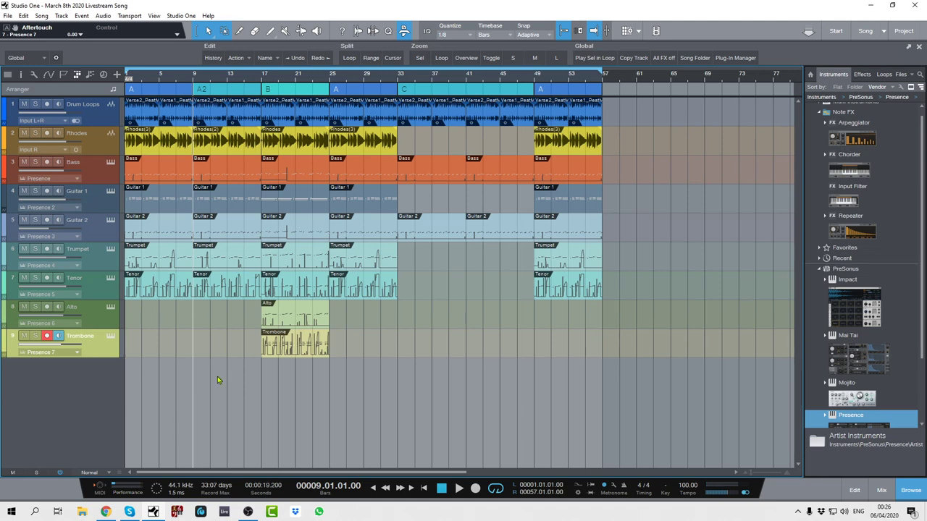
{"action": "left_click_drag", "start_coordinate": [127, 75], "coordinate": [194, 75]}
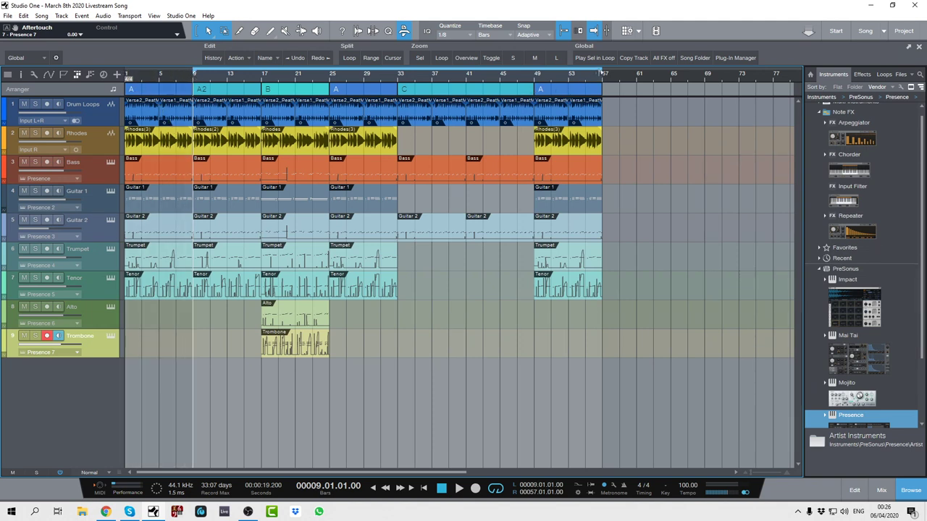
{"action": "left_click_drag", "start_coordinate": [601, 75], "coordinate": [262, 78]}
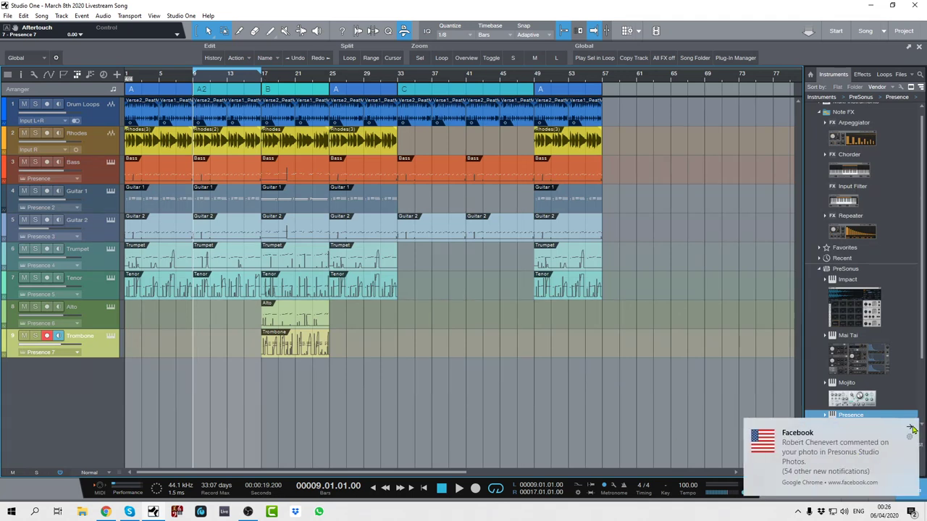
{"action": "left_click", "coordinate": [911, 428]}
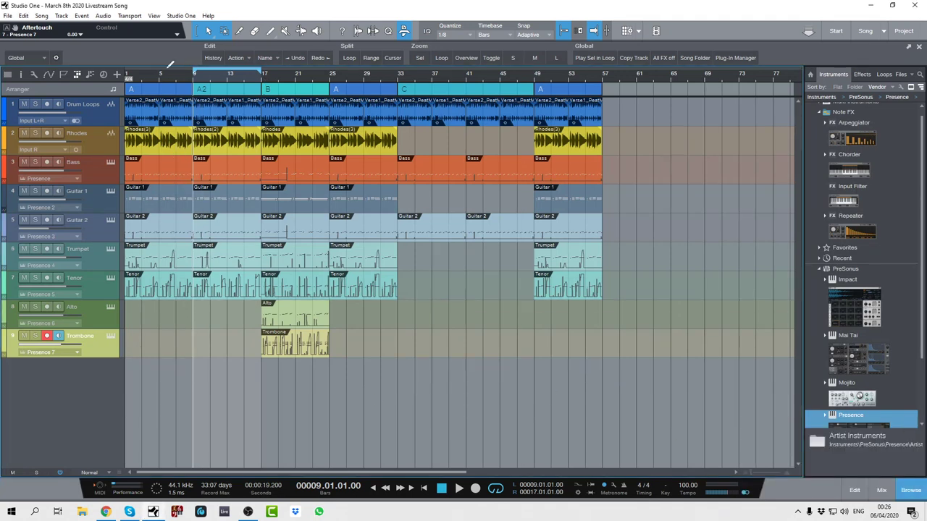
Play from bar 7 through section A2 to rehearse the part, dismiss the incoming notification, and stop playback
{"action": "left_click", "coordinate": [177, 77]}
{"action": "key", "text": "space"}
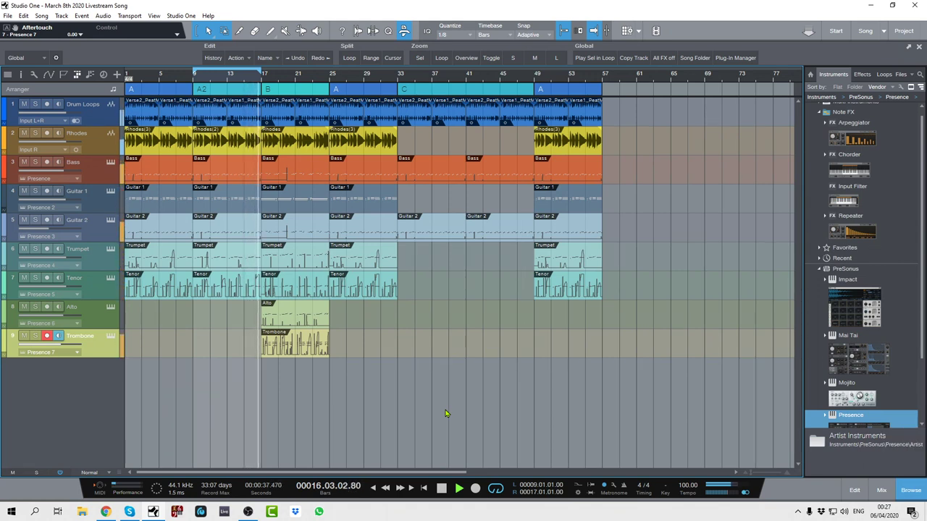
{"action": "key", "text": "space"}
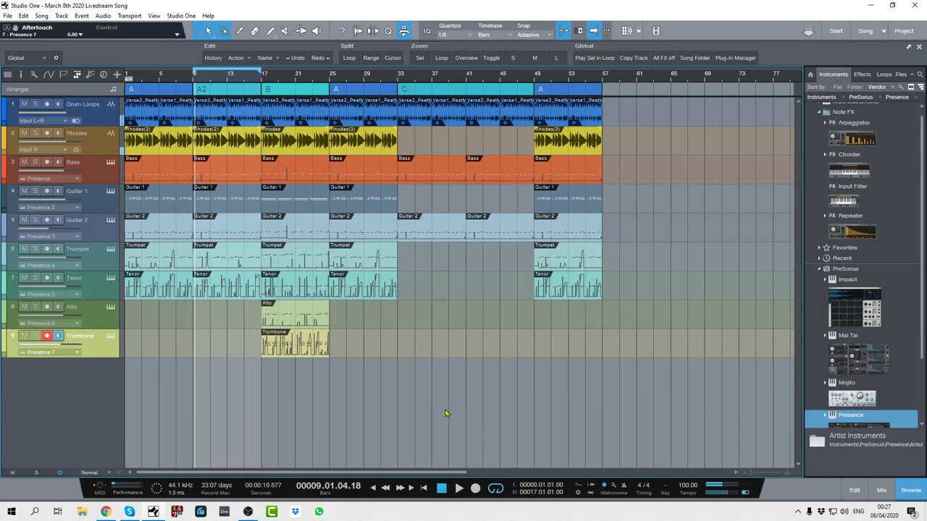
{"action": "key", "text": "KP_0"}
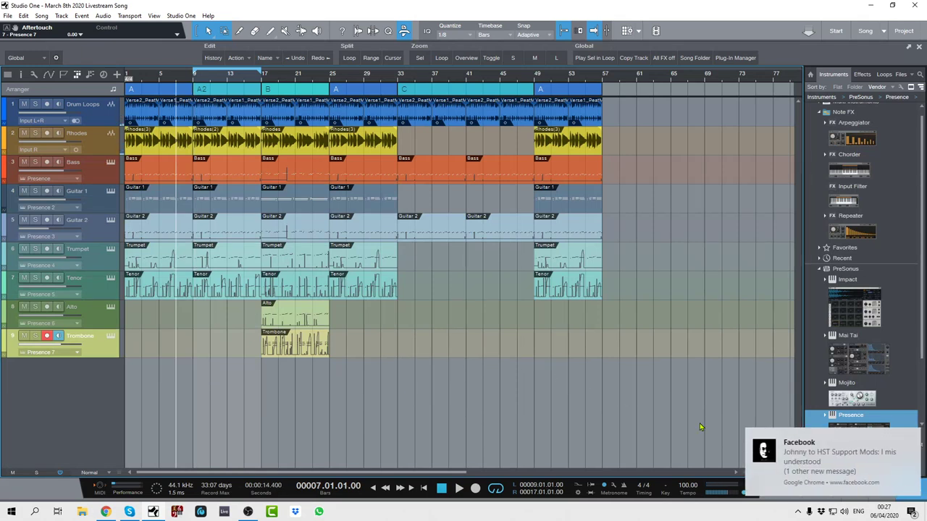
{"action": "left_click", "coordinate": [912, 439]}
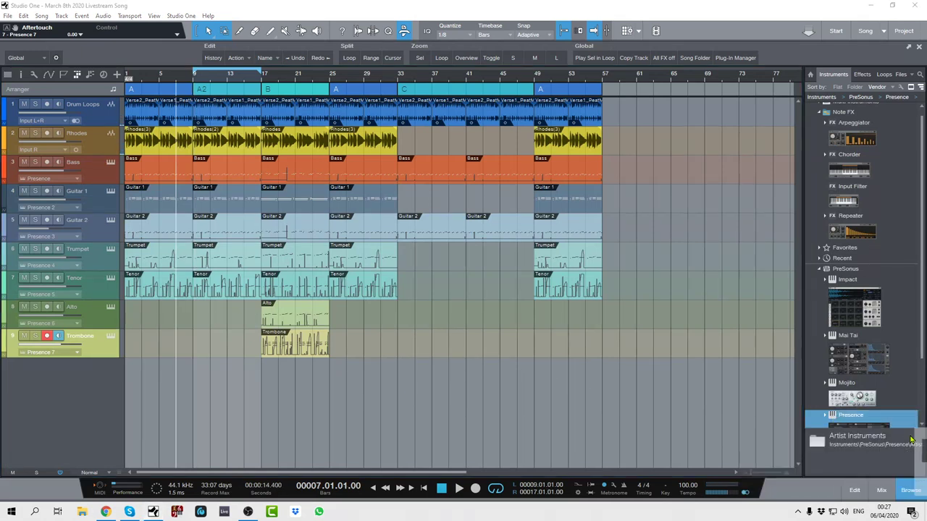
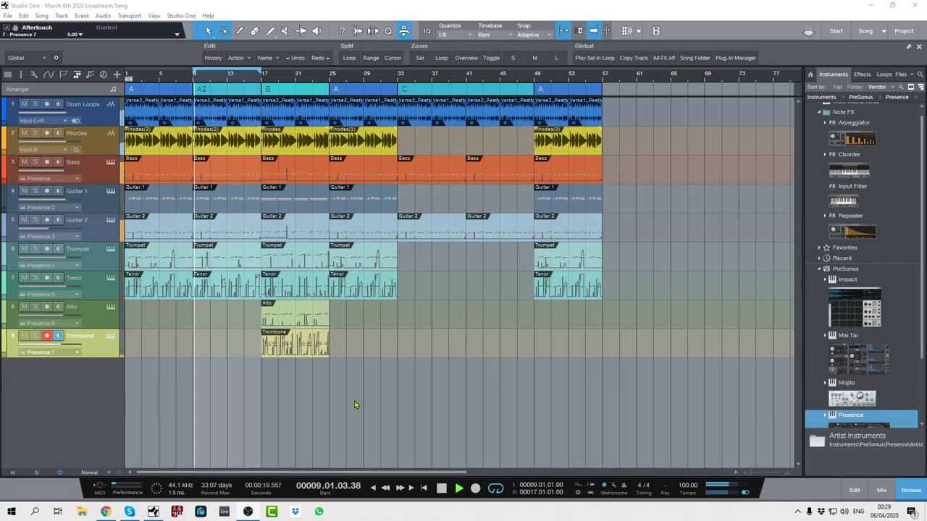
{"action": "key", "text": "space"}
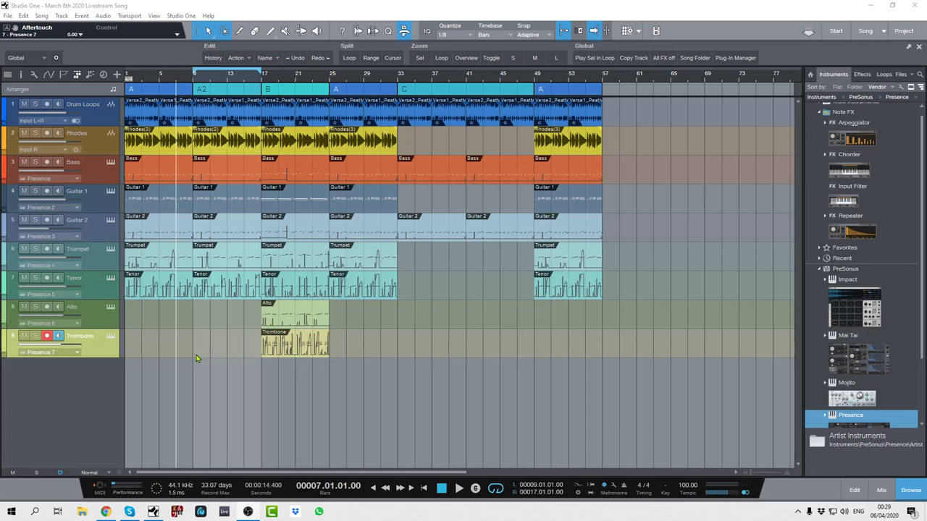
Record a part on the Trombone track over section A2 from bar 9 and play the take back
{"action": "key", "text": "Home"}
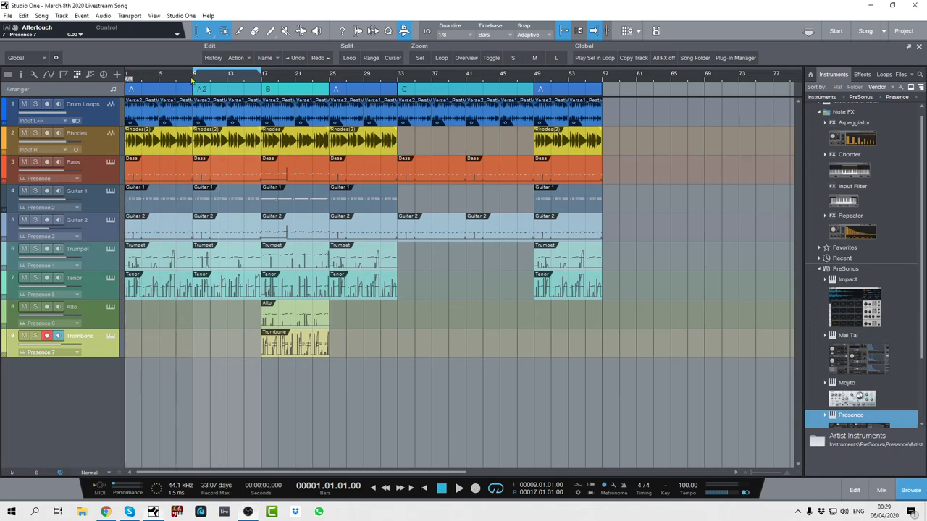
{"action": "left_click", "coordinate": [193, 77]}
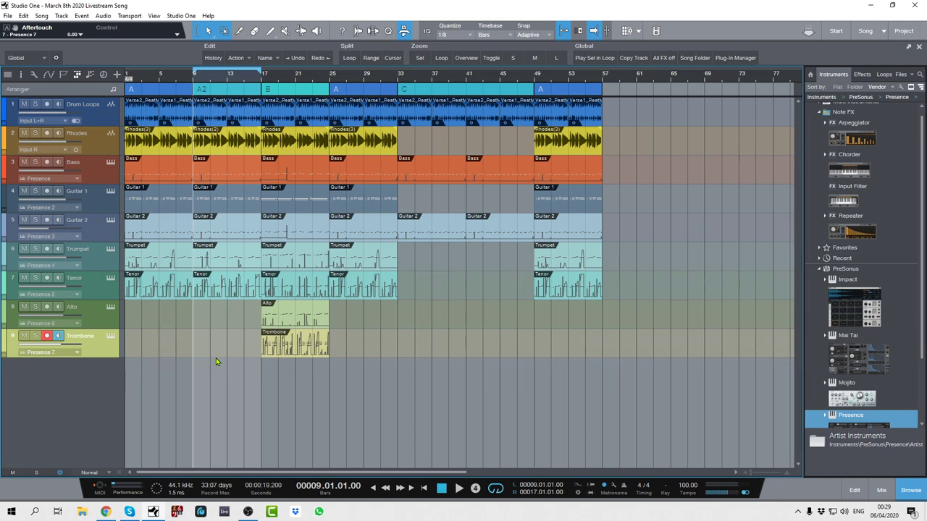
{"action": "key", "text": "KP_Multiply"}
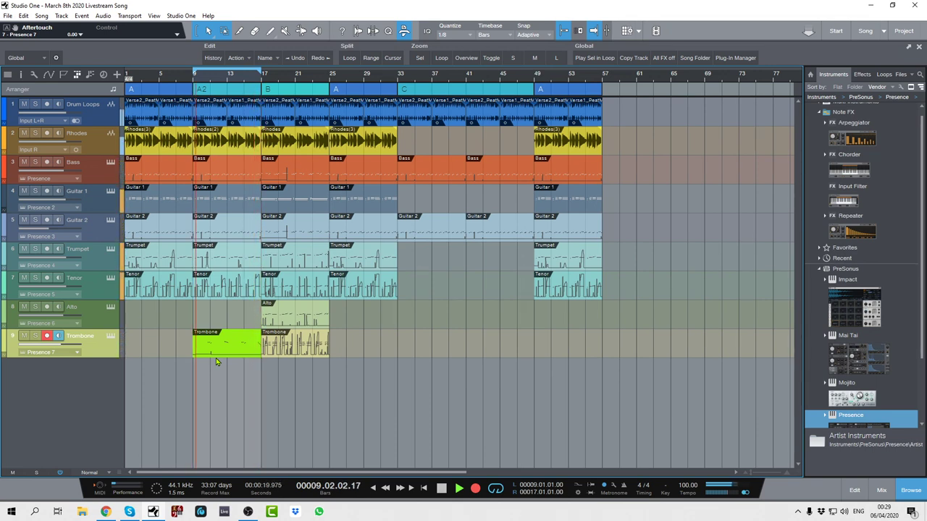
{"action": "key", "text": "space"}
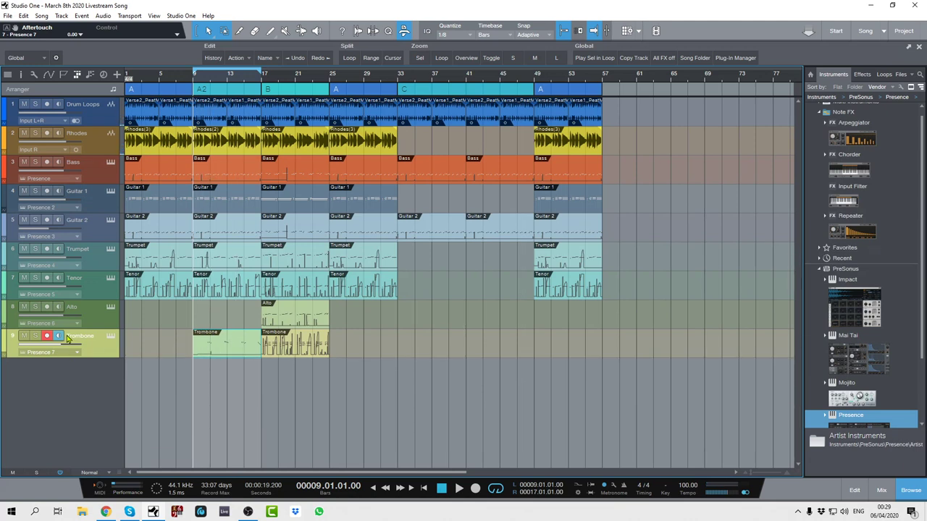
{"action": "key", "text": "space"}
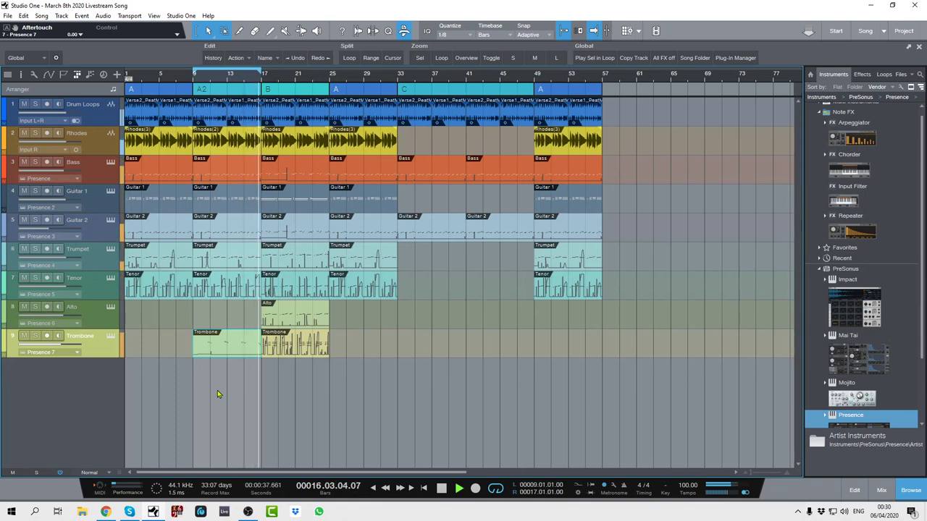
{"action": "key", "text": "space"}
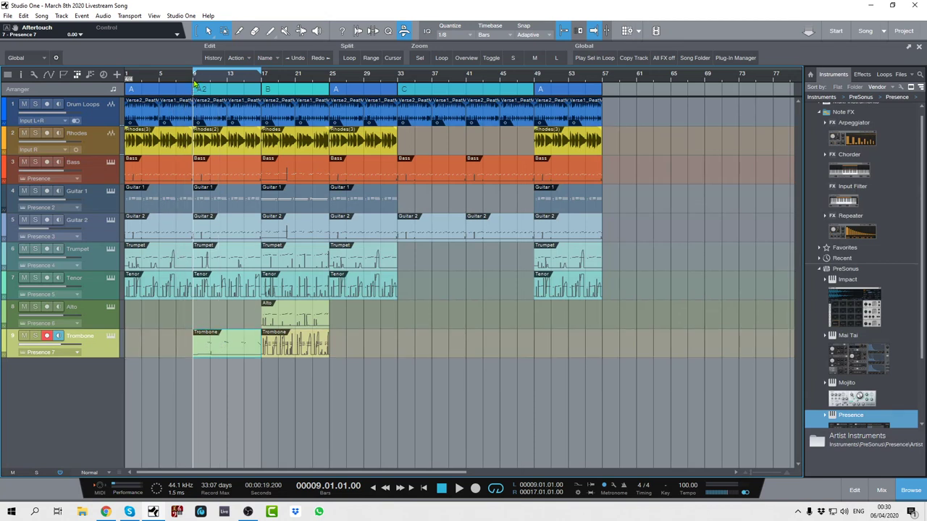
Paste the A2 trombone part onto the Alto track at bar 9, play it back, and disarm the Alto track
{"action": "left_click", "coordinate": [103, 323]}
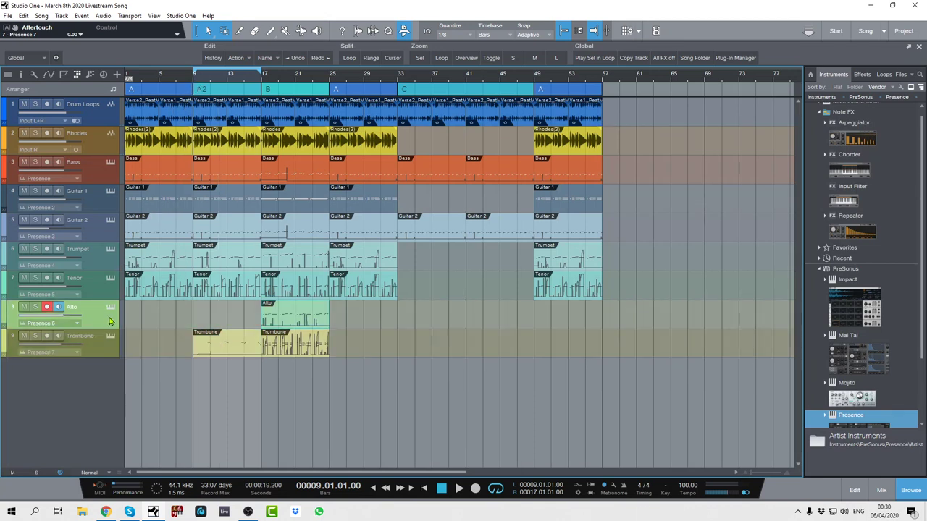
{"action": "key", "text": "ctrl+v"}
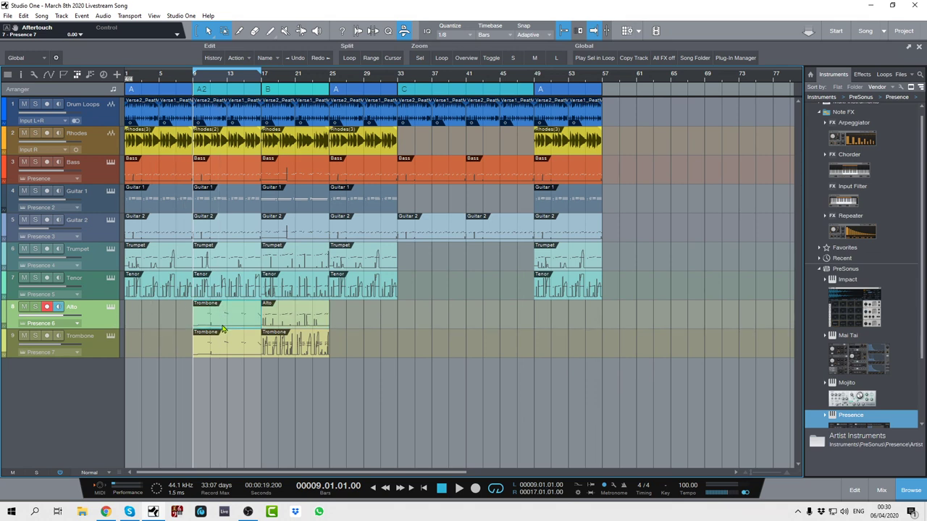
{"action": "key", "text": "space"}
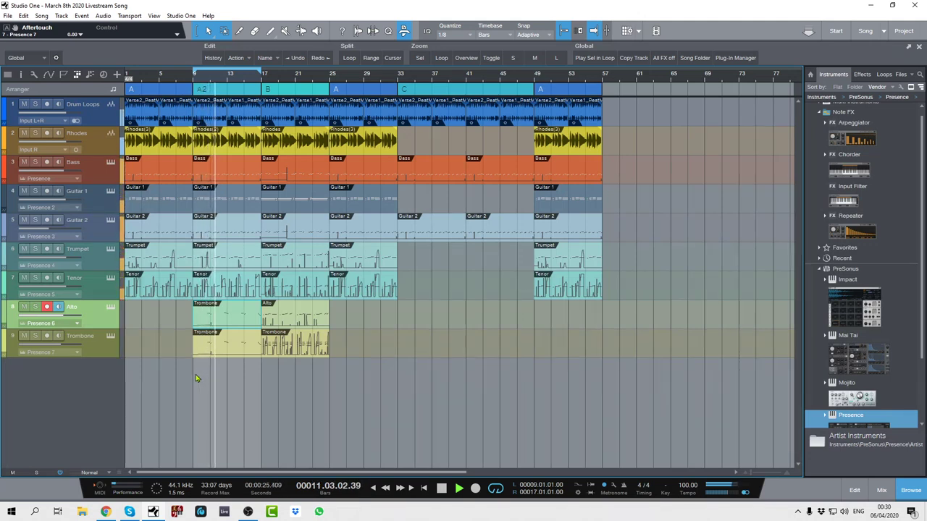
{"action": "left_click", "coordinate": [46, 307]}
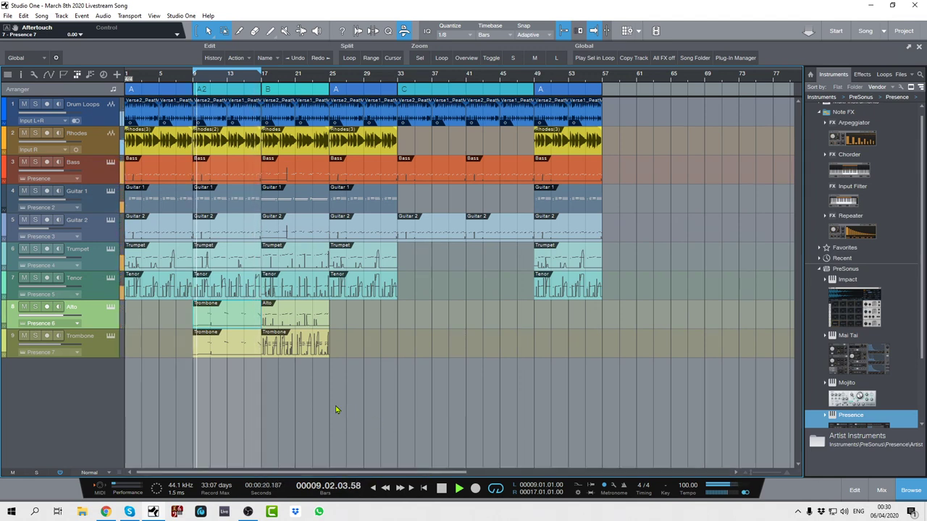
{"action": "key", "text": "space"}
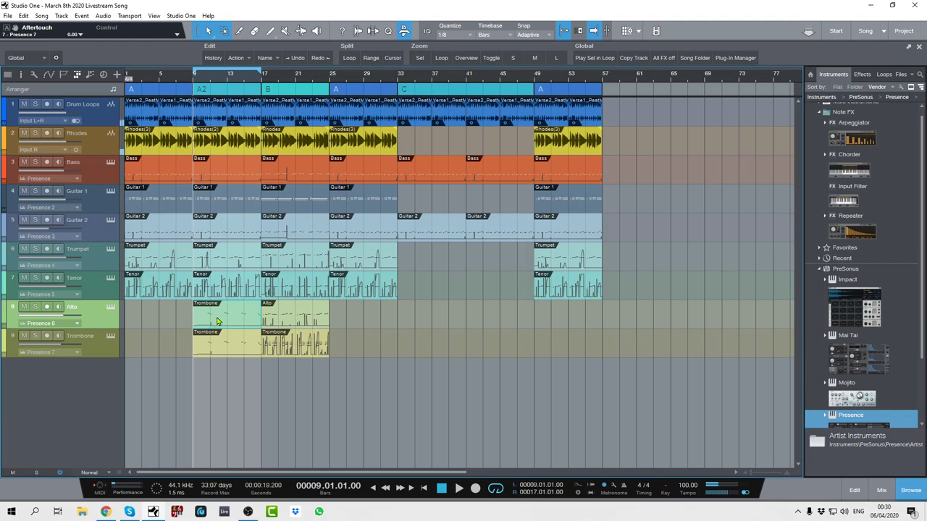
Open the pasted A2 part on the Alto track for note editing and transpose all its notes down 5 semitones
{"action": "double_click", "coordinate": [217, 321]}
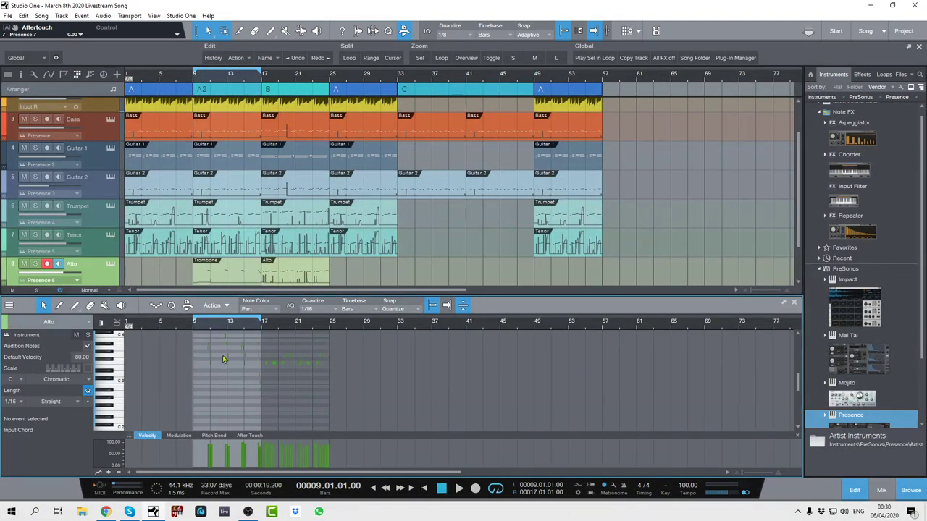
{"action": "left_click_drag", "start_coordinate": [237, 327], "coordinate": [242, 411]}
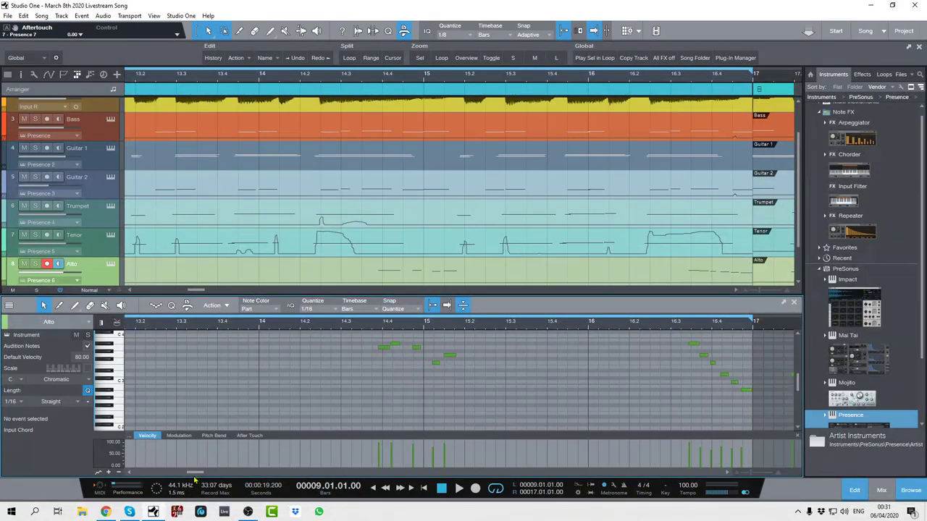
{"action": "left_click_drag", "start_coordinate": [195, 475], "coordinate": [190, 472]}
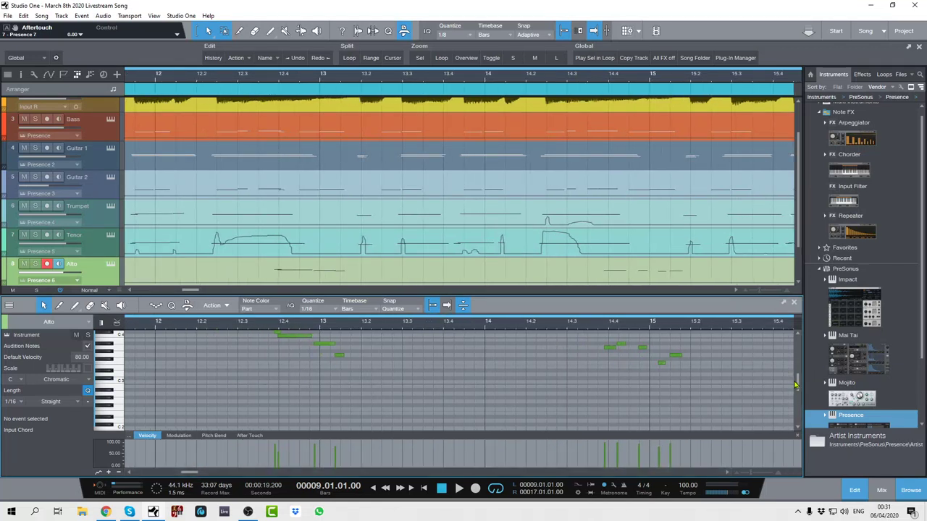
{"action": "left_click_drag", "start_coordinate": [798, 386], "coordinate": [797, 382]}
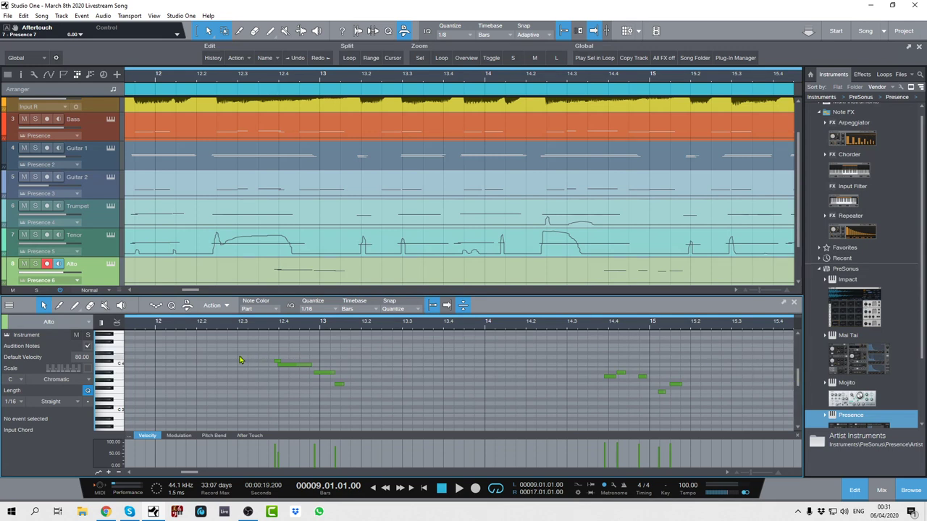
{"action": "left_click", "coordinate": [283, 365]}
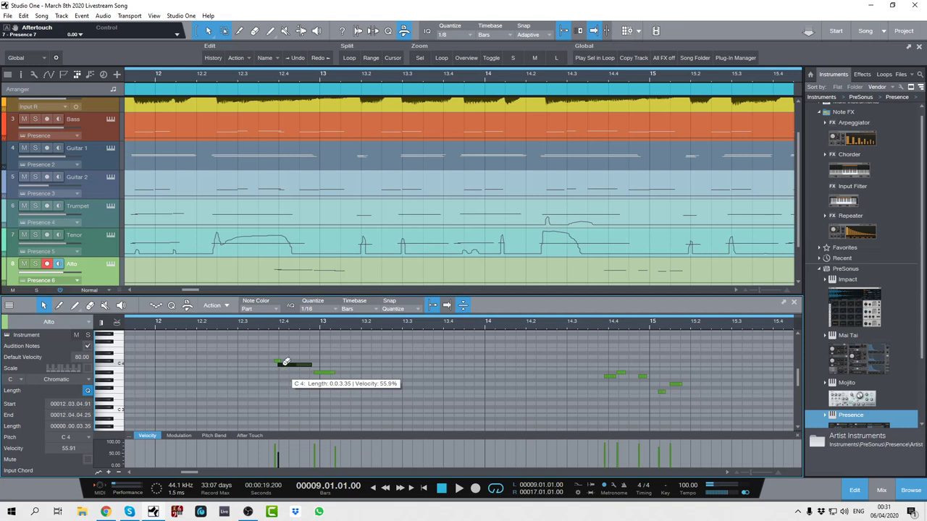
{"action": "key", "text": "ctrl+a"}
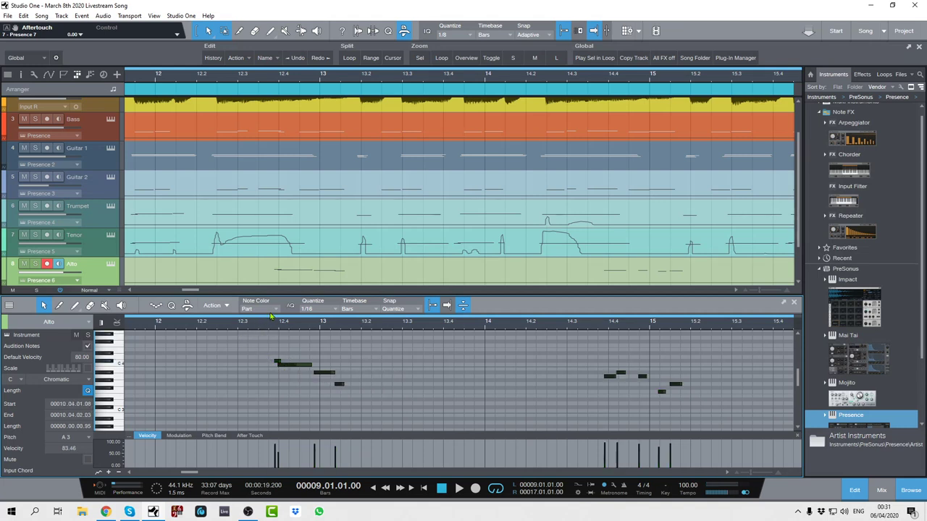
{"action": "left_click", "coordinate": [229, 307]}
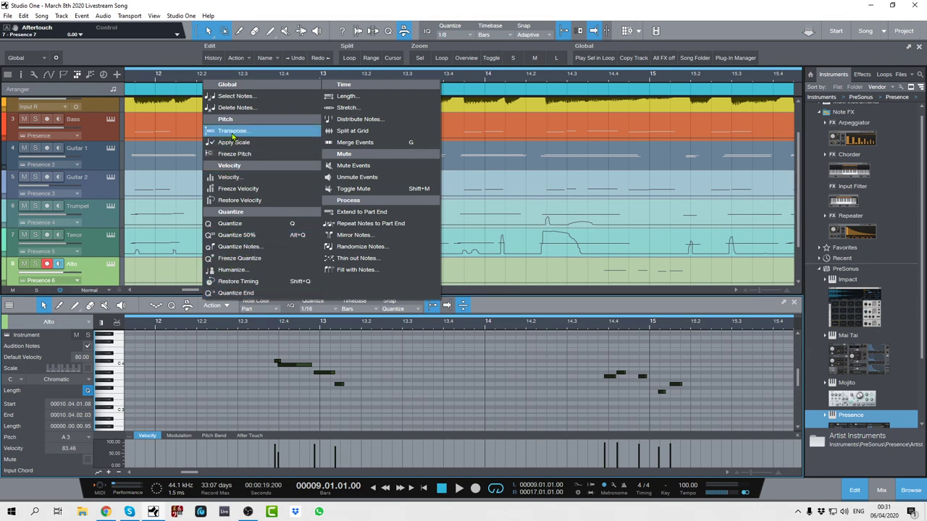
{"action": "left_click", "coordinate": [231, 132]}
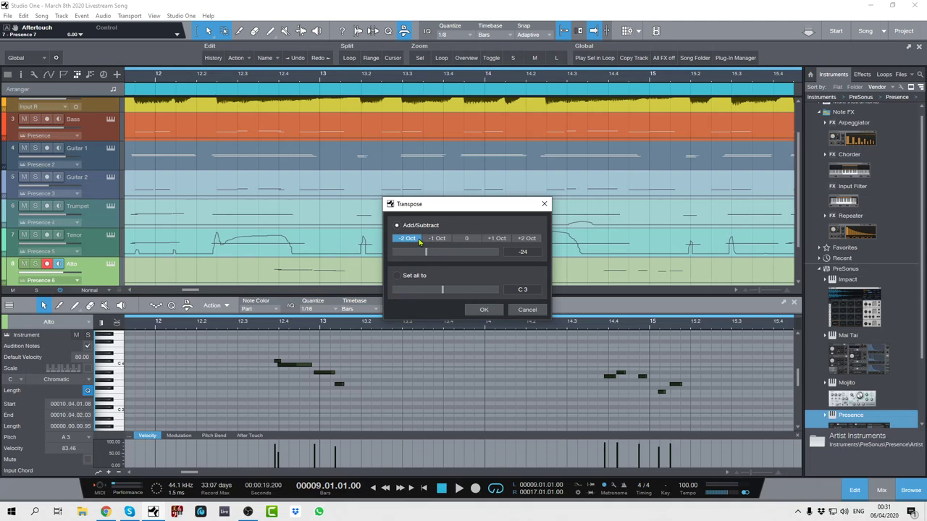
{"action": "left_click", "coordinate": [463, 239]}
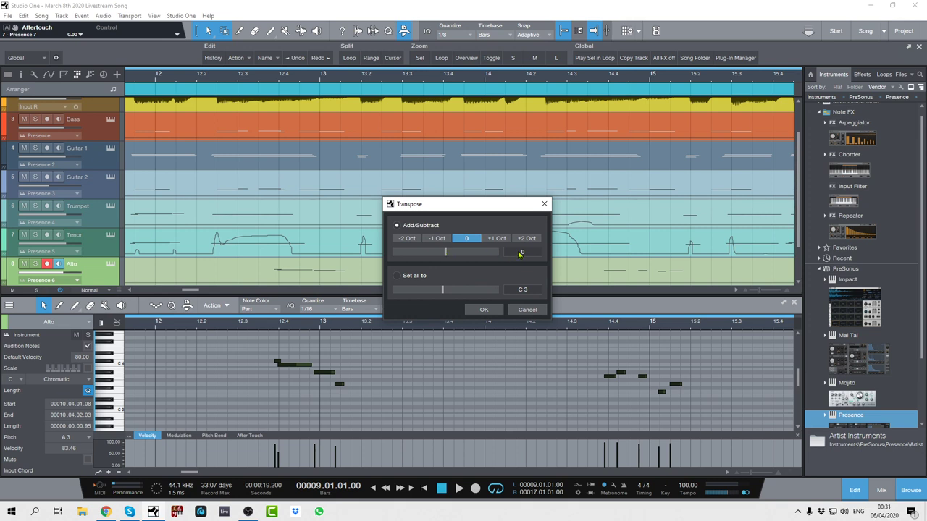
{"action": "scroll", "coordinate": [519, 254], "scroll_direction": "down", "scroll_amount": 3}
{"action": "left_click", "coordinate": [483, 310]}
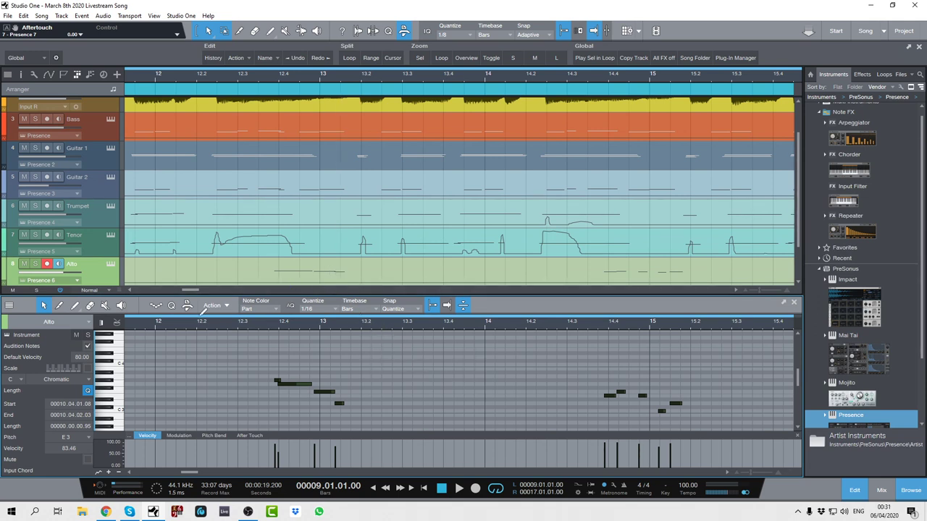
Play the Alto track's transposed A2 part from bar 9 and again from bar 10, then stop playback
{"action": "left_click_drag", "start_coordinate": [187, 472], "coordinate": [171, 471]}
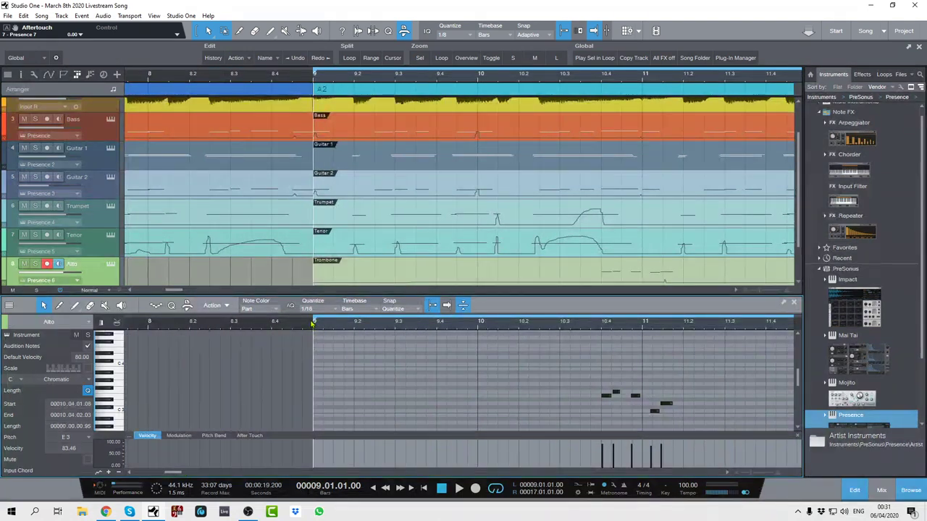
{"action": "key", "text": "space"}
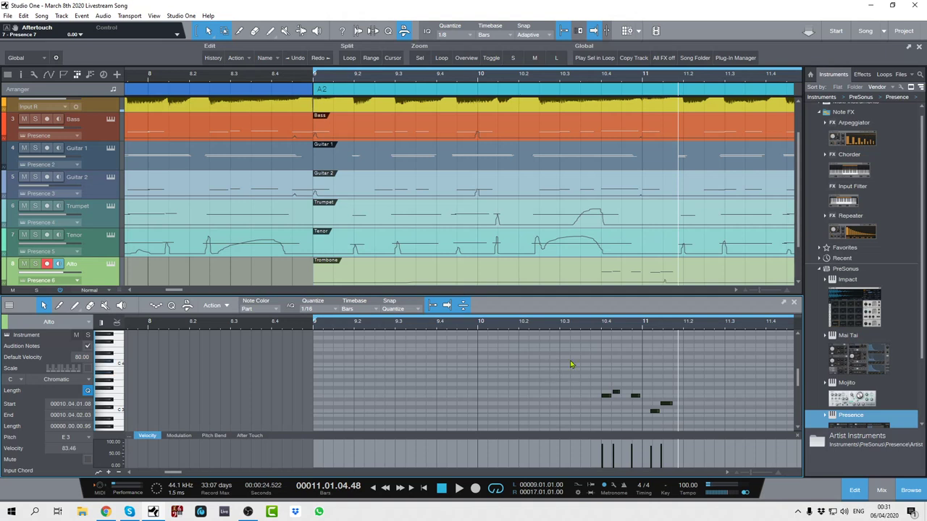
{"action": "left_click", "coordinate": [475, 329]}
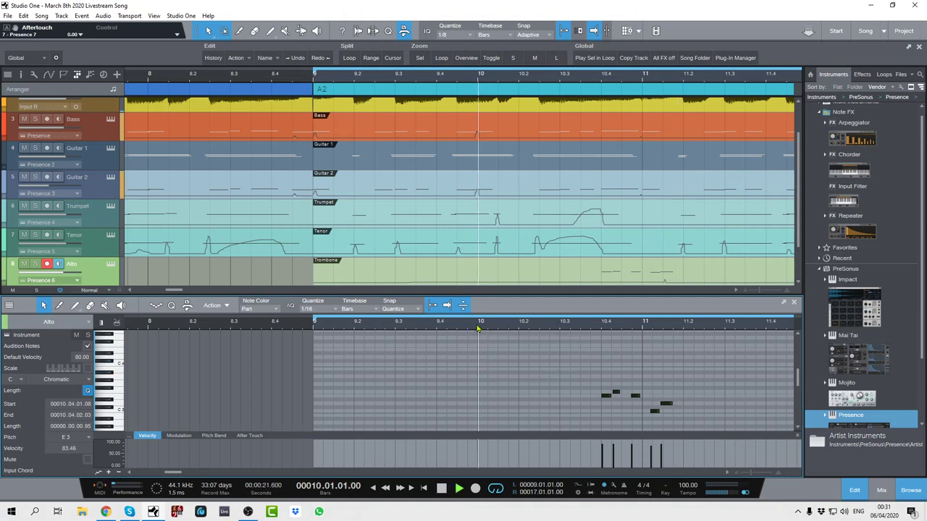
{"action": "key", "text": "space"}
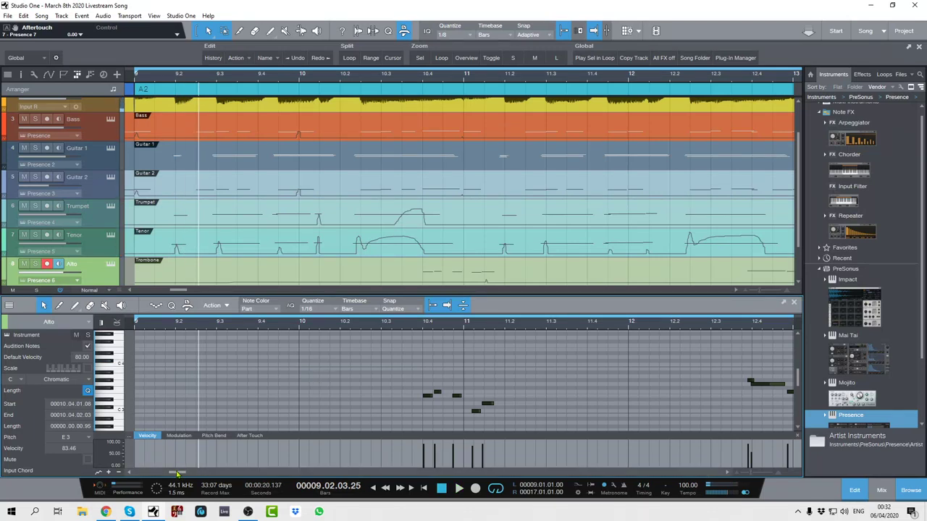
Select the six-note descending run at the end of bar 16 in the Alto track's A2 part
{"action": "left_click_drag", "start_coordinate": [178, 473], "coordinate": [200, 474]}
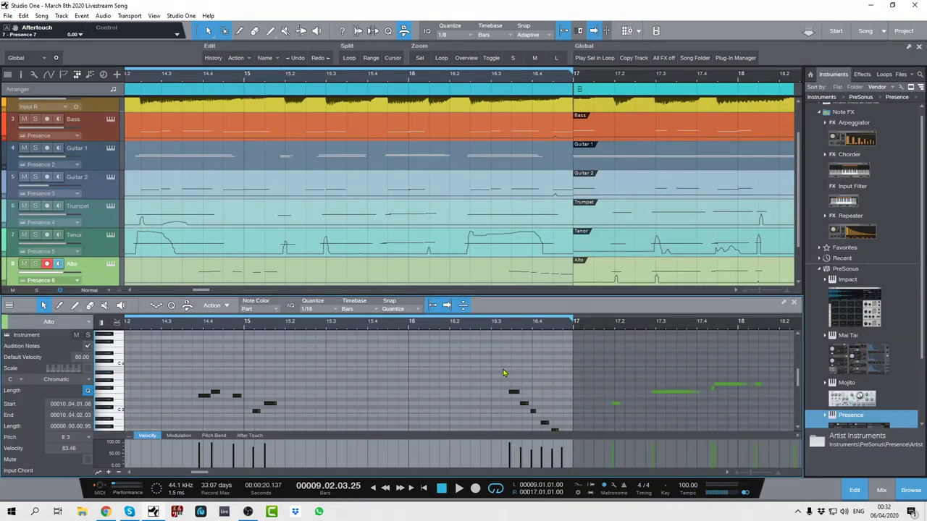
{"action": "left_click_drag", "start_coordinate": [501, 367], "coordinate": [565, 437]}
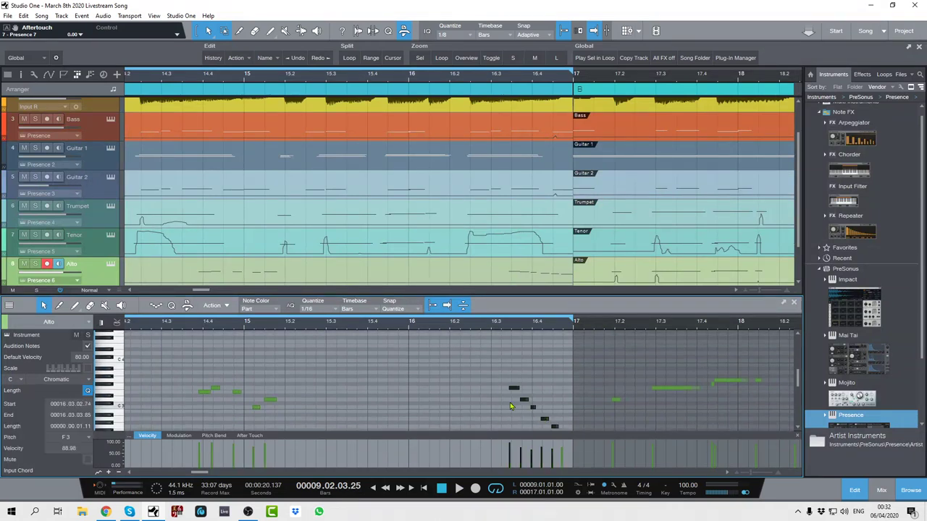
{"action": "scroll", "coordinate": [507, 377], "scroll_direction": "down", "scroll_amount": 2}
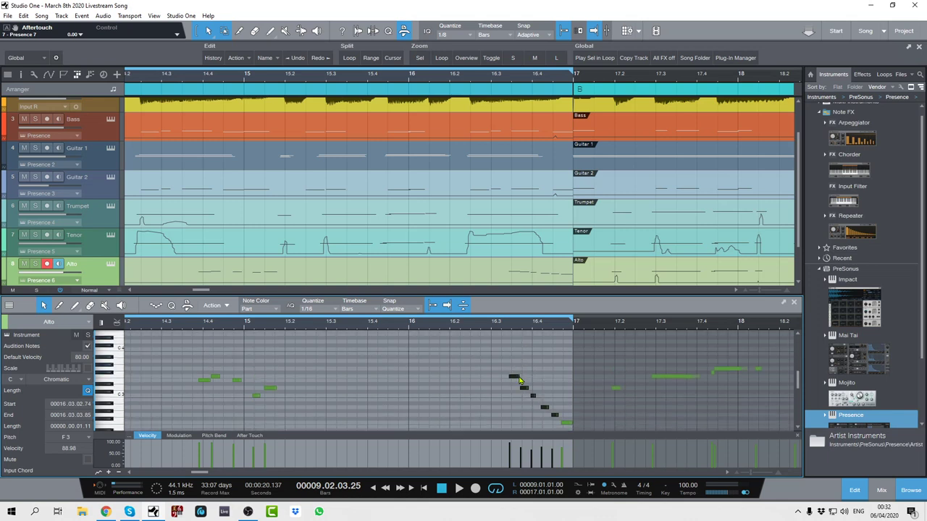
{"action": "left_click", "coordinate": [477, 360]}
{"action": "left_click_drag", "start_coordinate": [511, 370], "coordinate": [568, 424]}
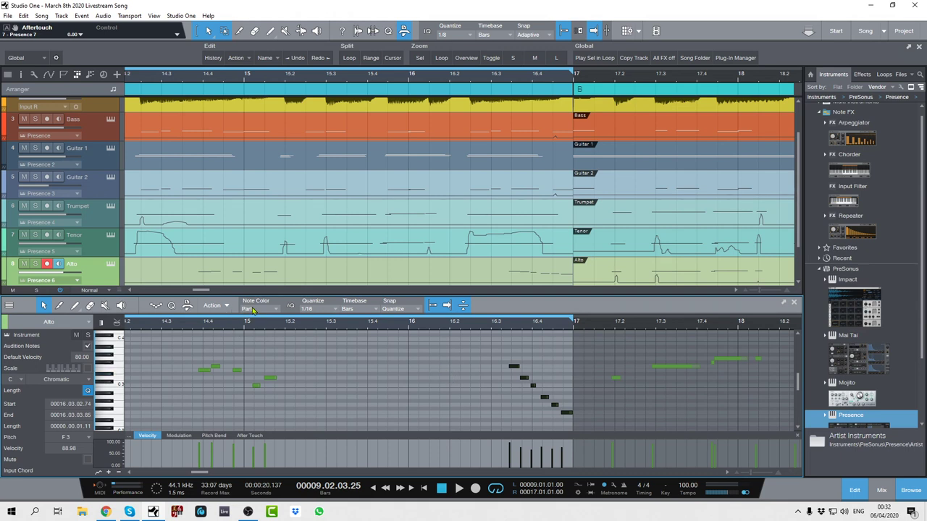
{"action": "left_click", "coordinate": [229, 307]}
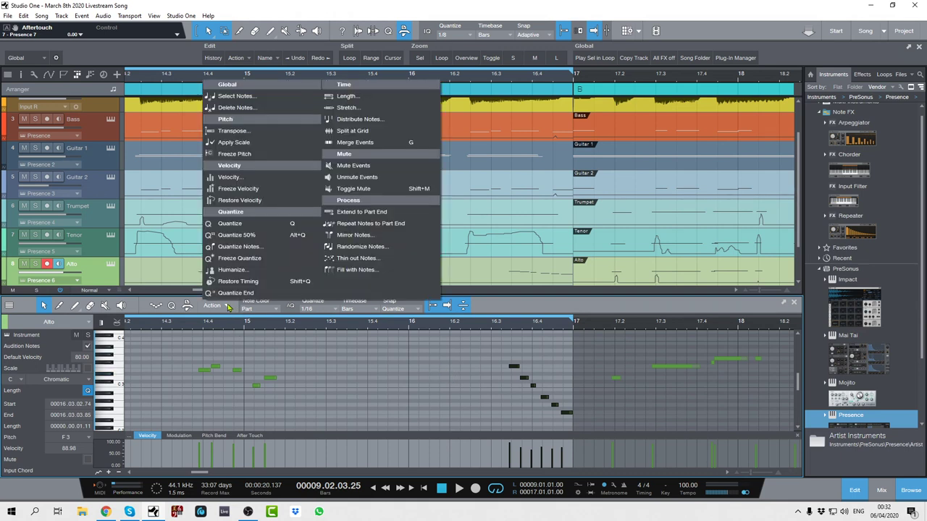
{"action": "left_click", "coordinate": [247, 134]}
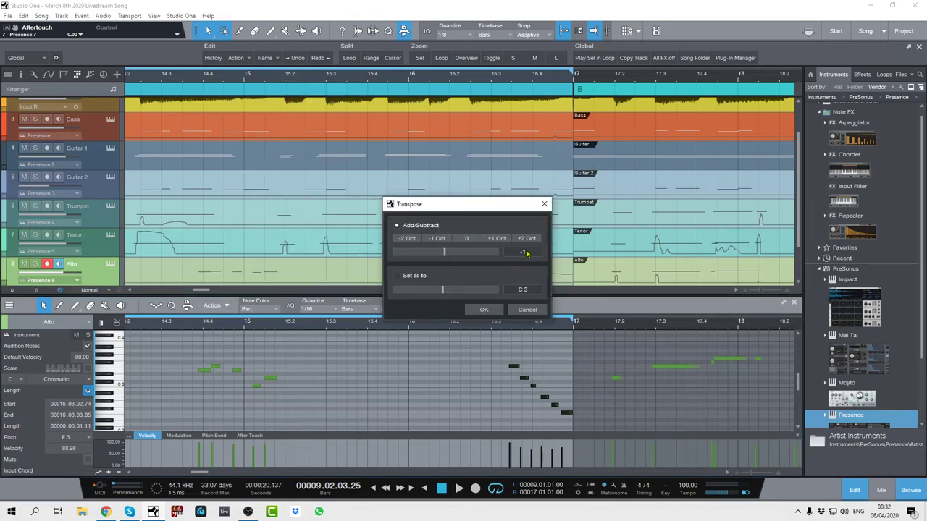
{"action": "left_click", "coordinate": [484, 310]}
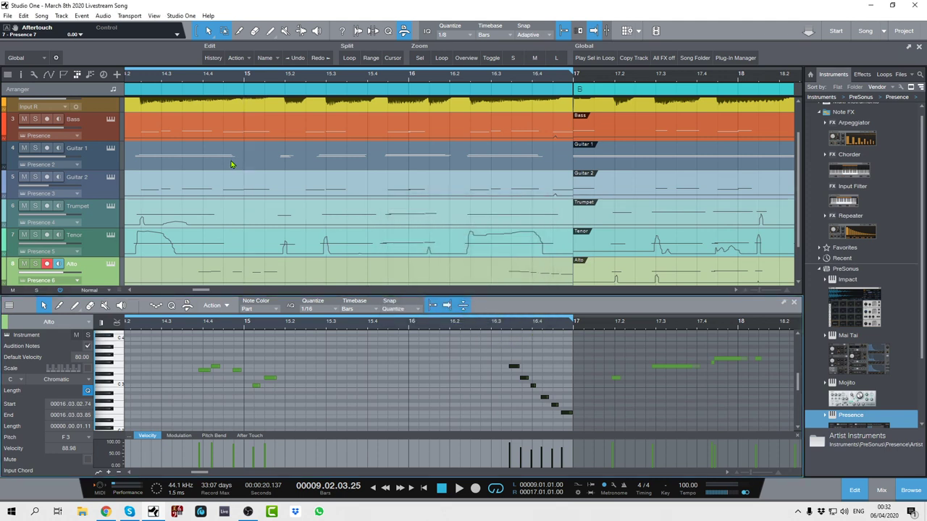
Transpose the selected descending run at the end of bar 16 up 5 semitones and deselect the notes
{"action": "left_click", "coordinate": [226, 310]}
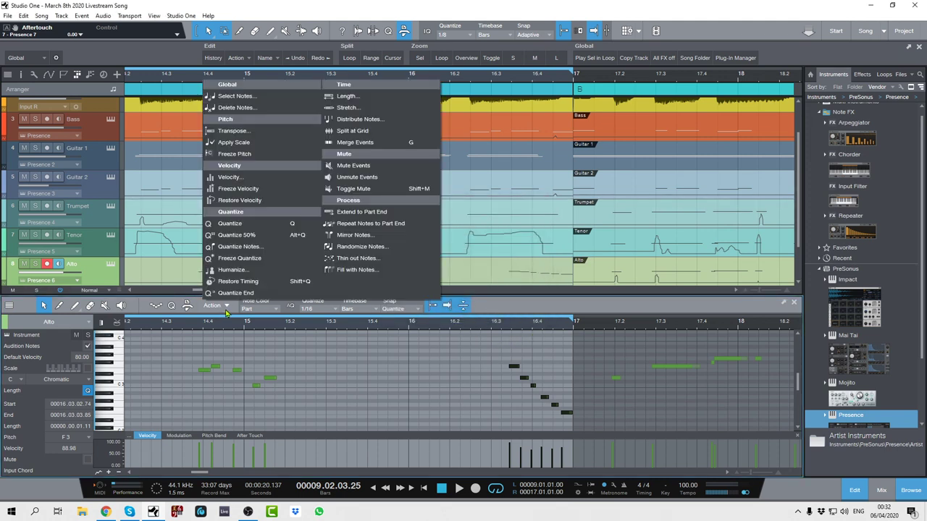
{"action": "left_click", "coordinate": [244, 132]}
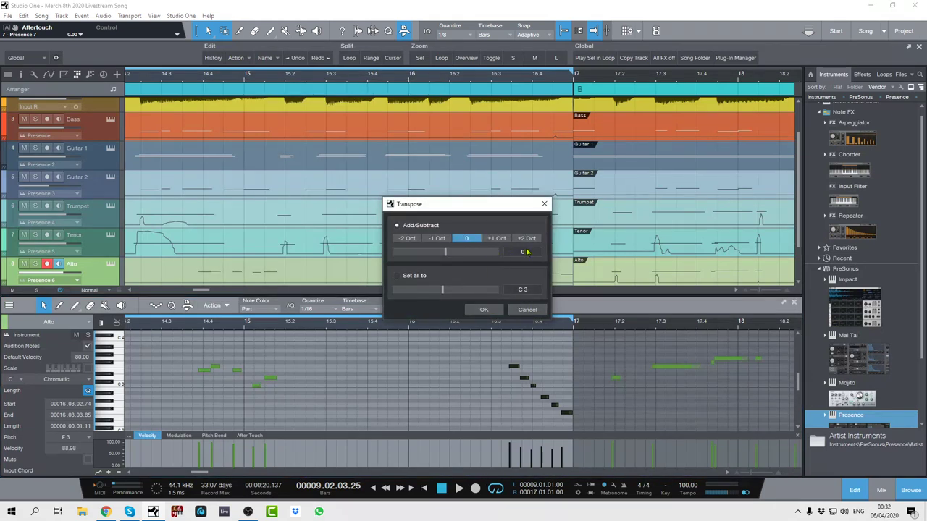
{"action": "left_click", "coordinate": [484, 310]}
{"action": "left_click", "coordinate": [467, 407]}
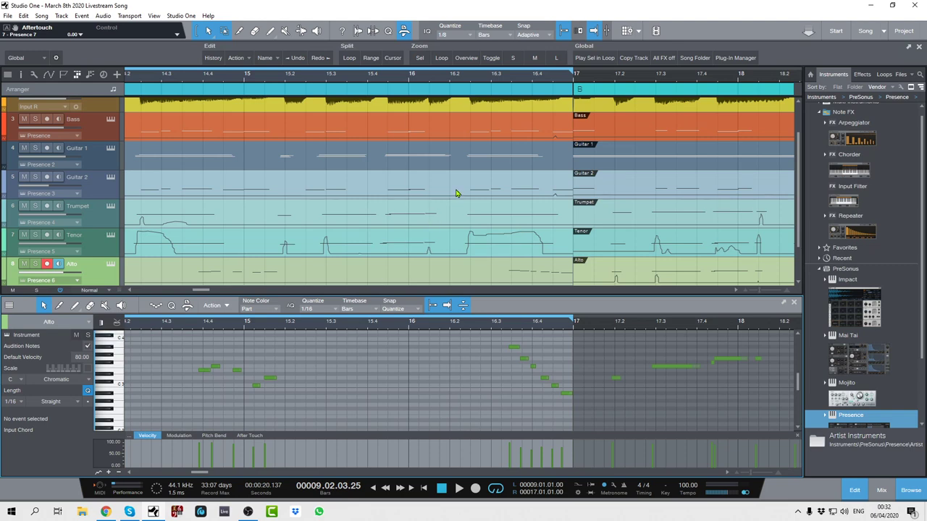
Play section A2 from bar 9 to check the harmony, stop, close the note editor and show the full arrangement
{"action": "key", "text": "Home"}
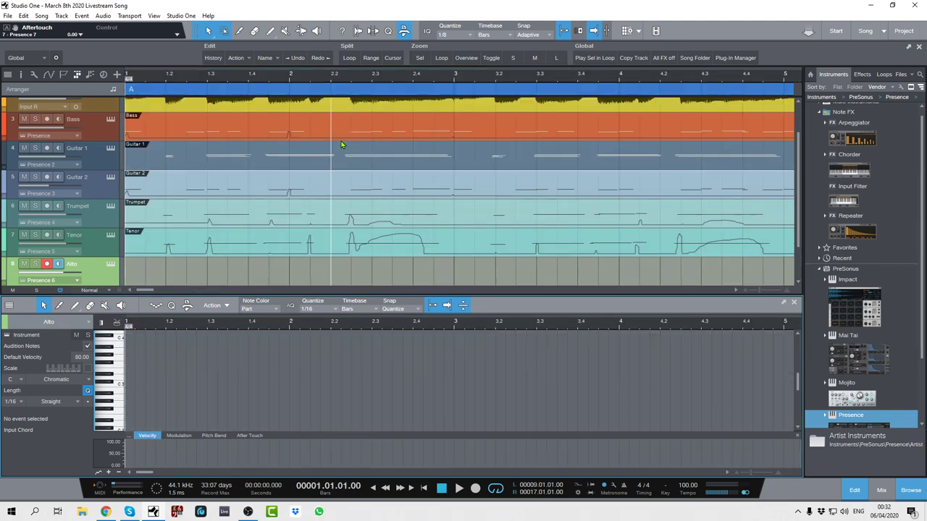
{"action": "left_click", "coordinate": [420, 58]}
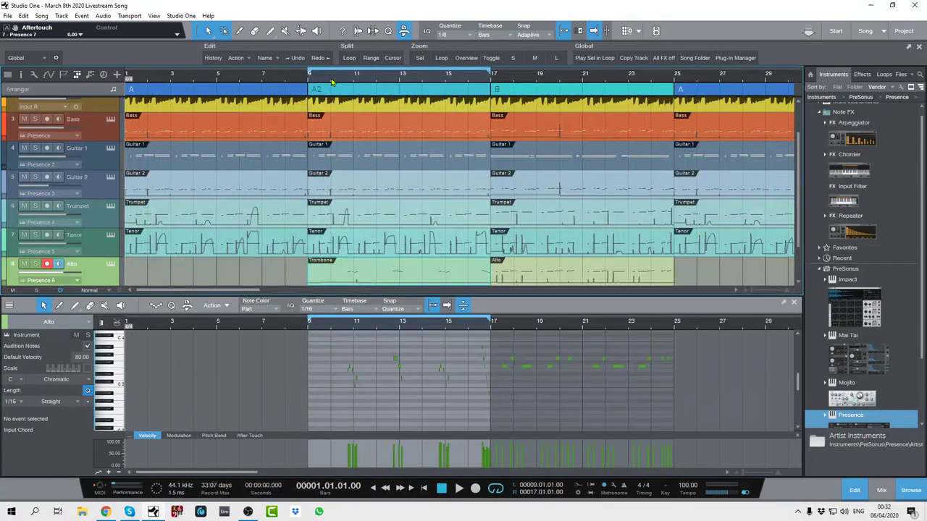
{"action": "left_click", "coordinate": [309, 84]}
{"action": "key", "text": "space"}
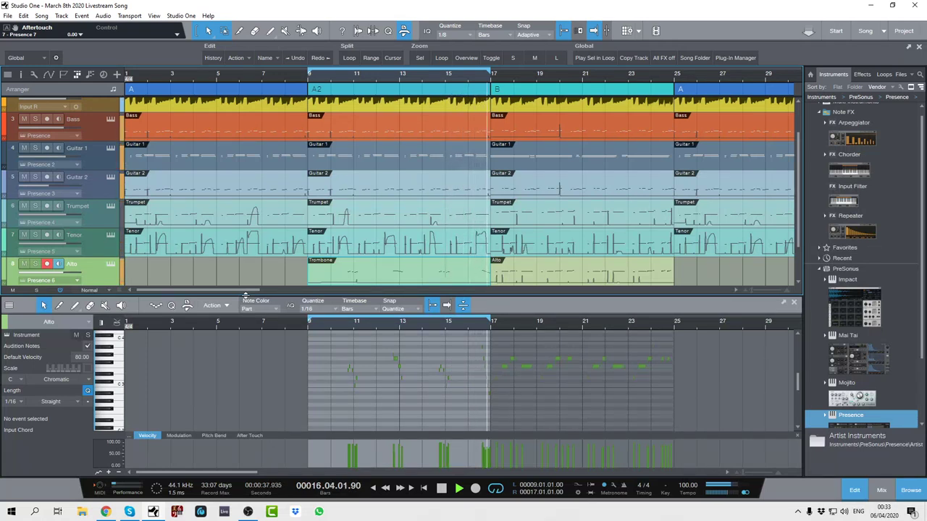
{"action": "key", "text": "space"}
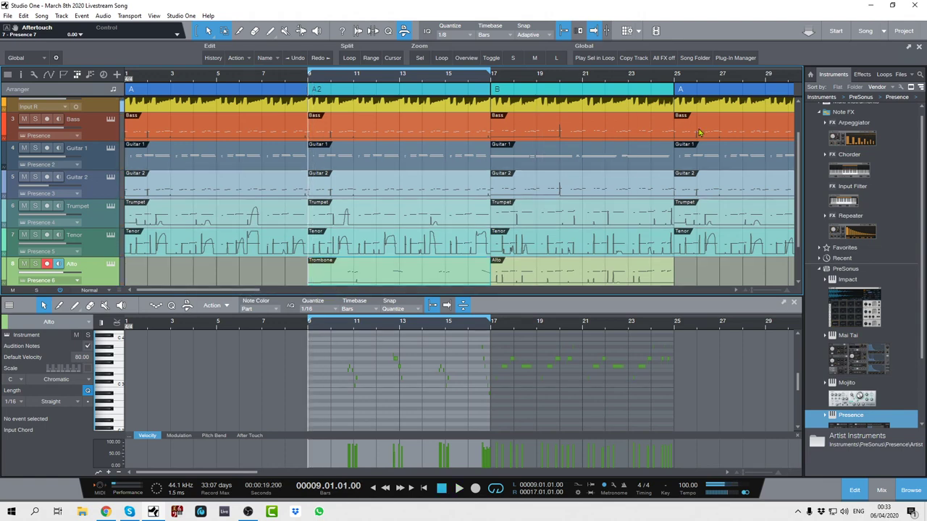
{"action": "left_click", "coordinate": [794, 305]}
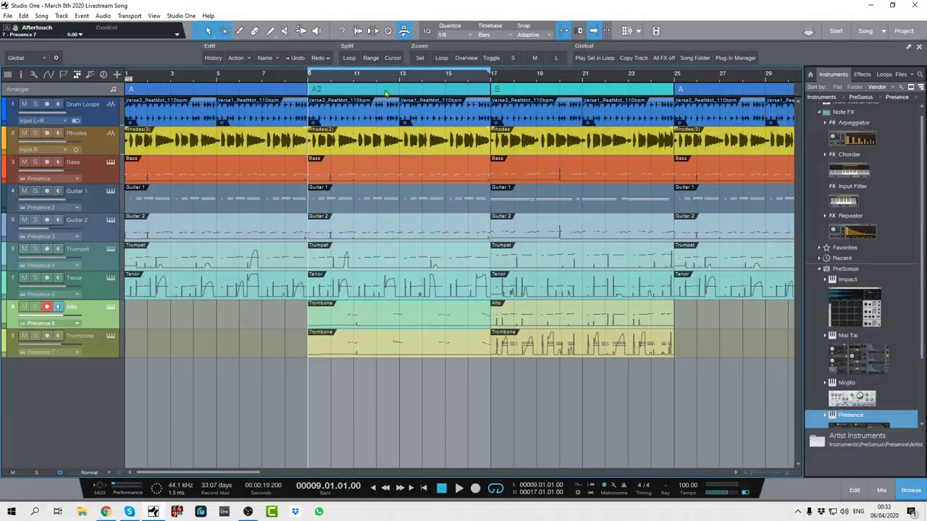
{"action": "key", "text": "w"}
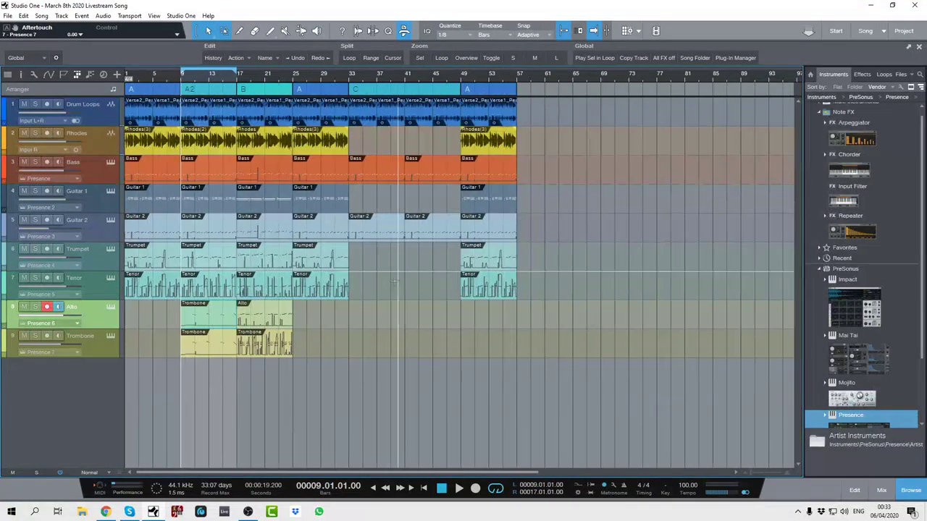
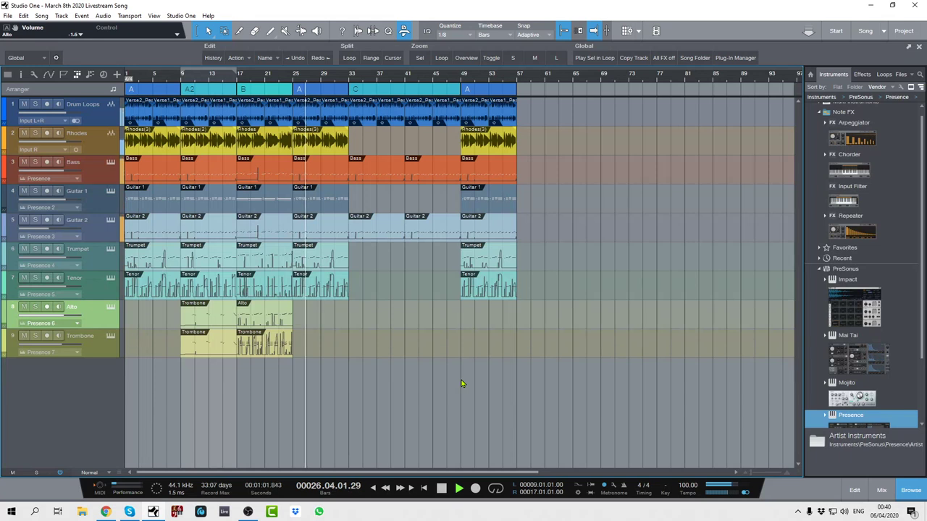
Stop playback, loop the A section from bar 25 to bar 33, and arm the Trombone track
{"action": "key", "text": "space"}
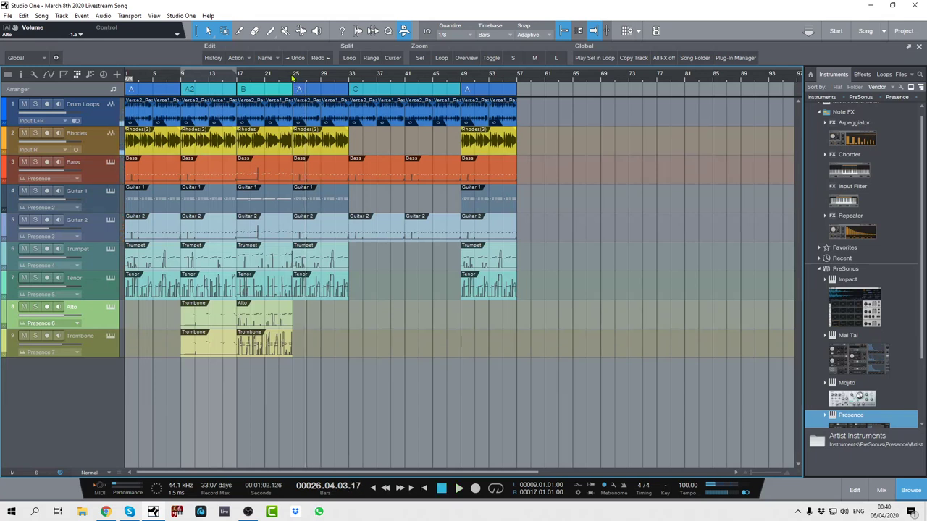
{"action": "left_click", "coordinate": [293, 78]}
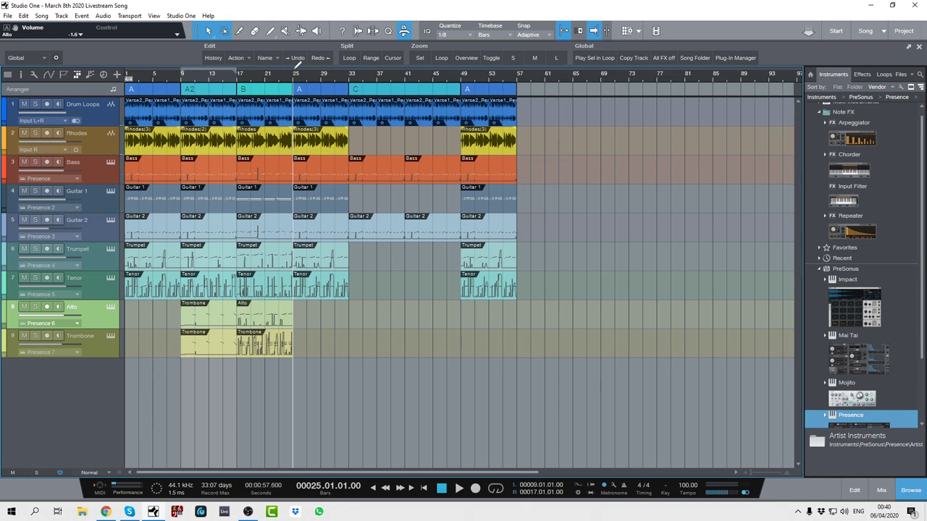
{"action": "left_click_drag", "start_coordinate": [295, 68], "coordinate": [352, 69]}
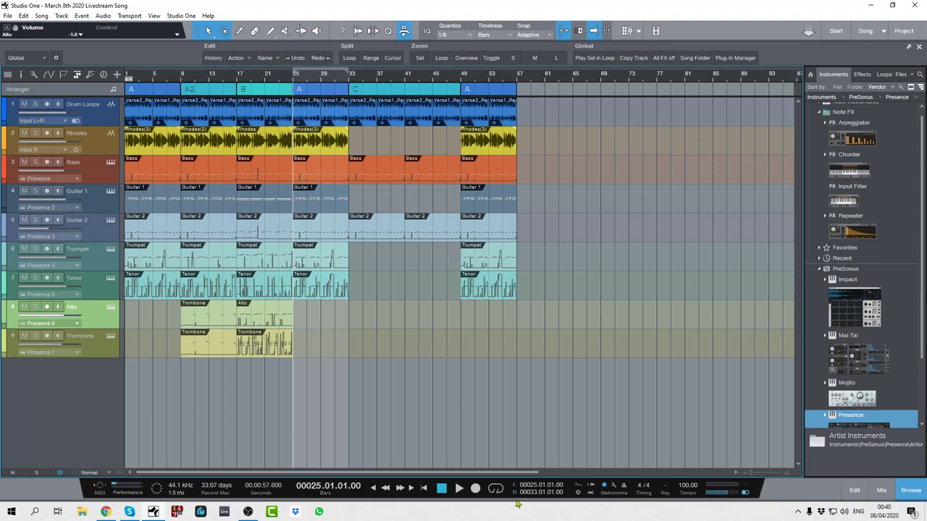
{"action": "left_click", "coordinate": [495, 491]}
{"action": "left_click", "coordinate": [92, 352]}
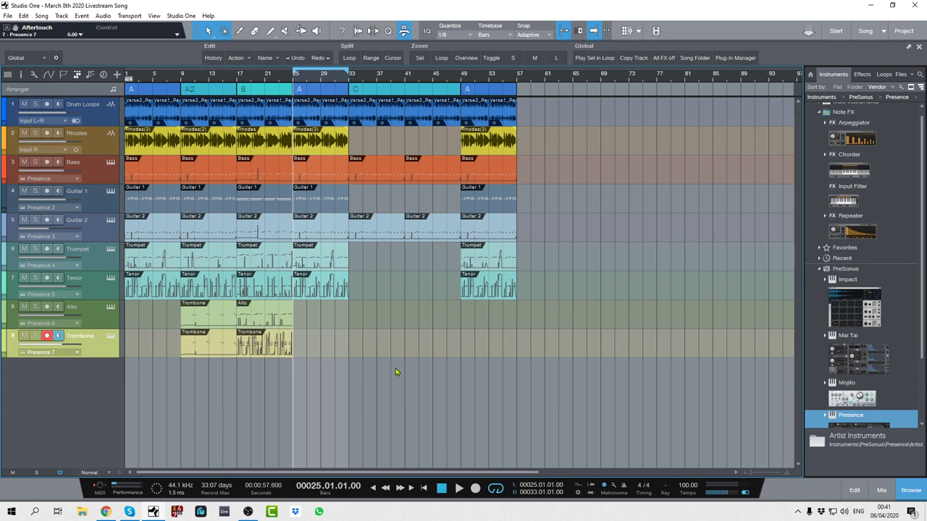
Play the looped A section from bar 25 twice to rehearse the trombone part, stopping playback each time
{"action": "key", "text": "space"}
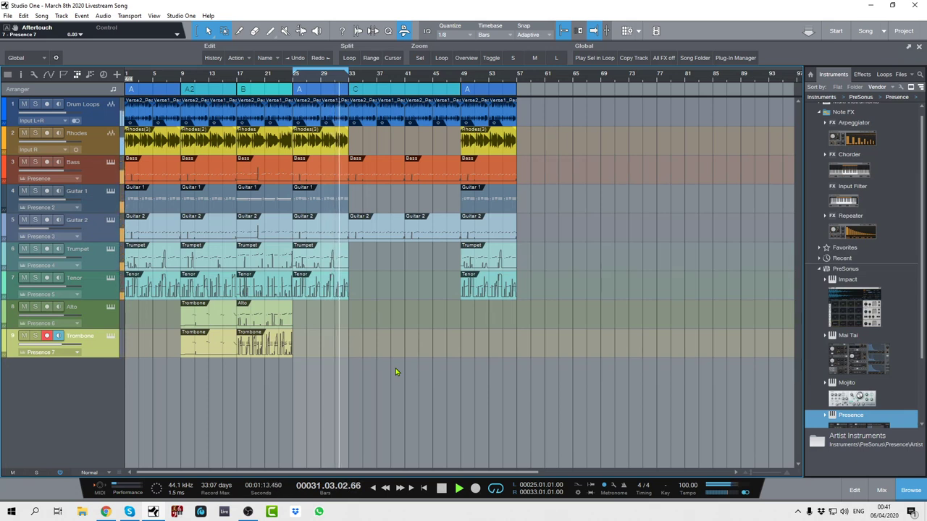
{"action": "key", "text": "space"}
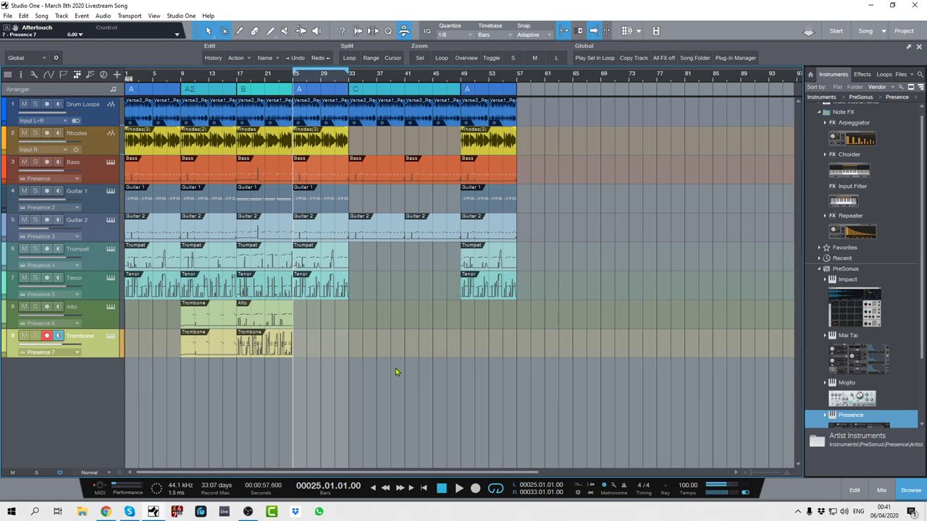
{"action": "key", "text": "space"}
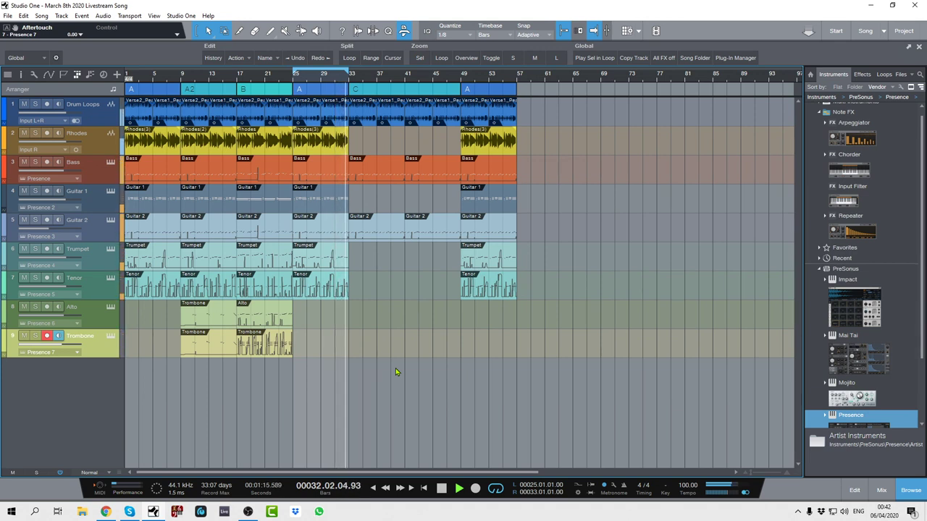
{"action": "key", "text": "space"}
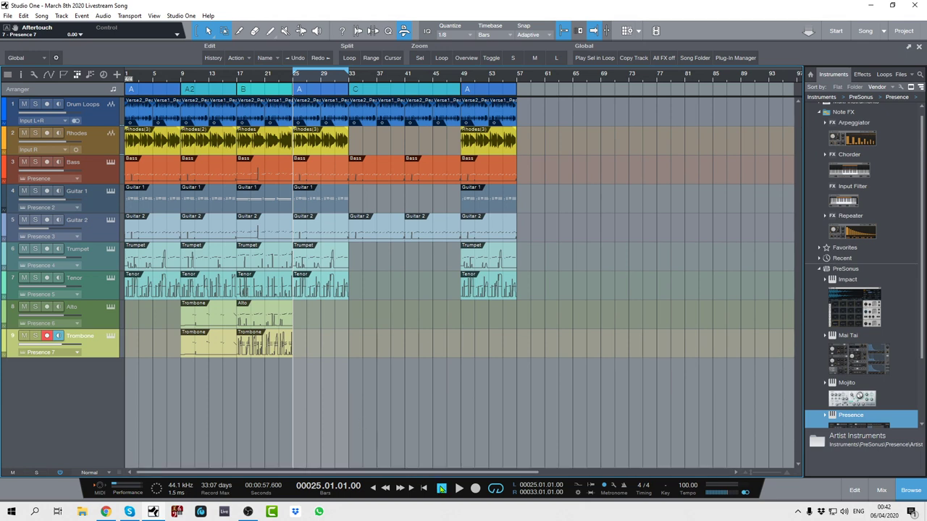
Turn looping off and record a part on the Trombone track over the A section from bar 25
{"action": "left_click", "coordinate": [496, 489]}
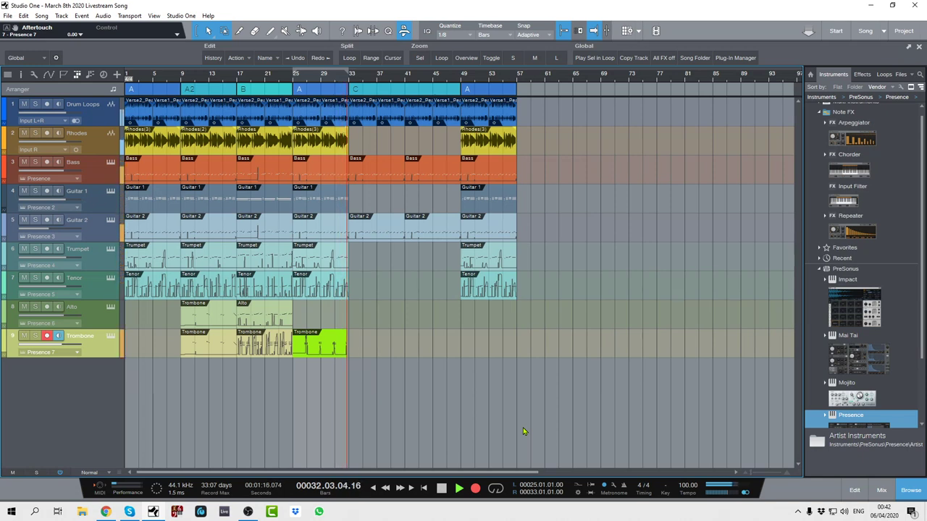
{"action": "key", "text": "space"}
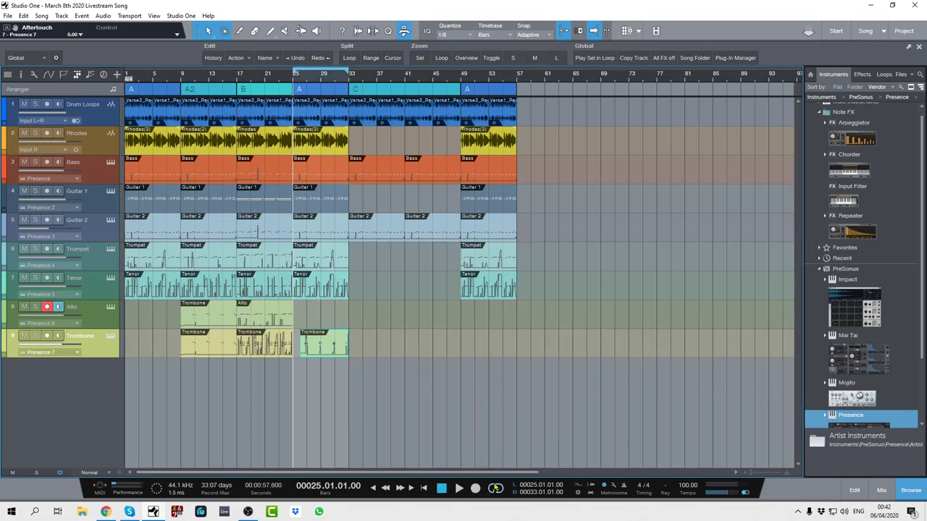
Play the looped bars 25 to 33 twice with the Alto track armed to rehearse an alto part
{"action": "key", "text": "space"}
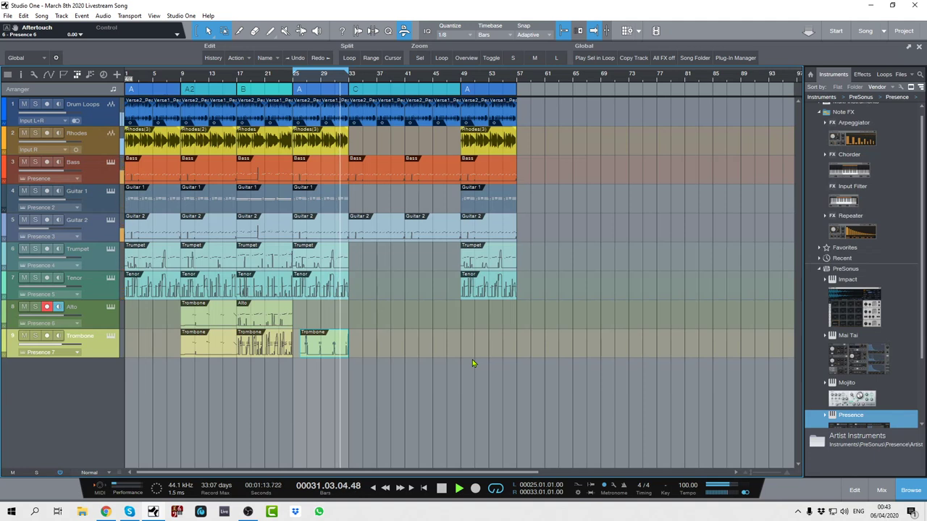
{"action": "key", "text": "space"}
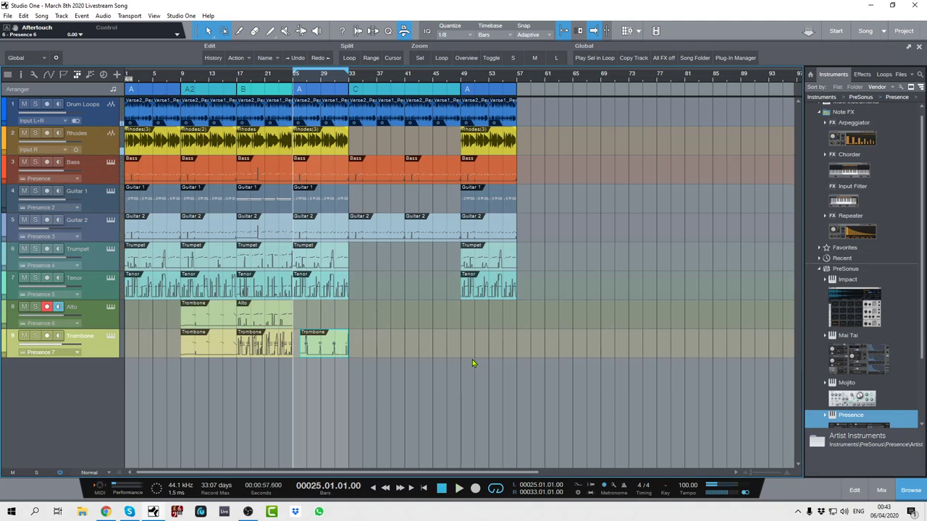
{"action": "key", "text": "space"}
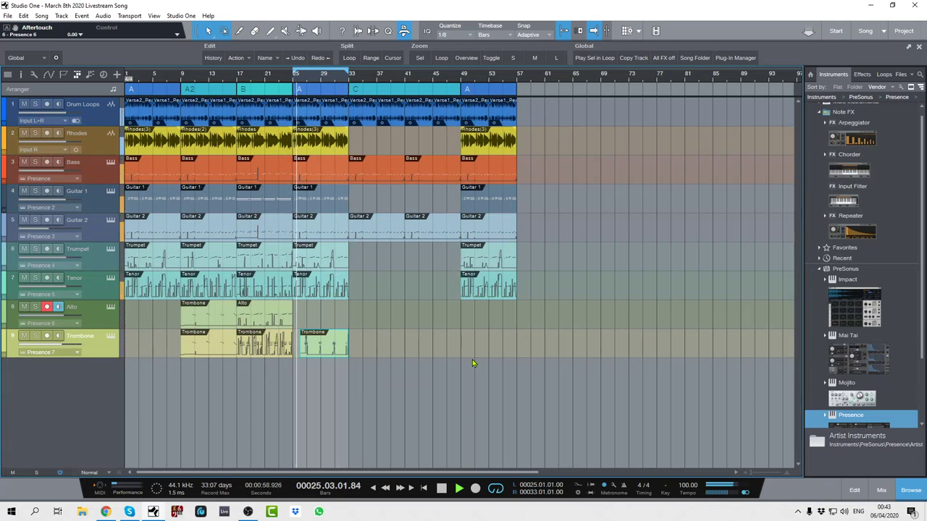
{"action": "key", "text": "space"}
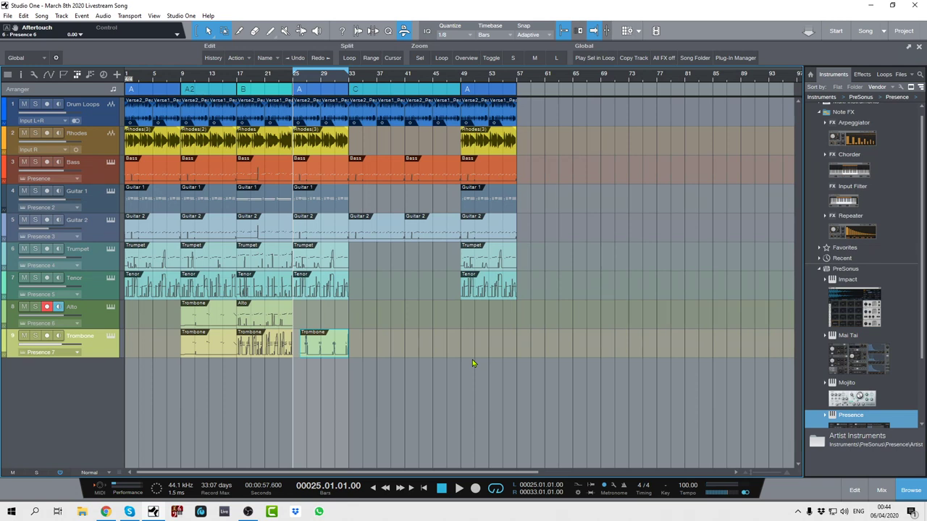
Rehearse the alto part over two more playbacks of the looped A section at bar 25
{"action": "key", "text": "space"}
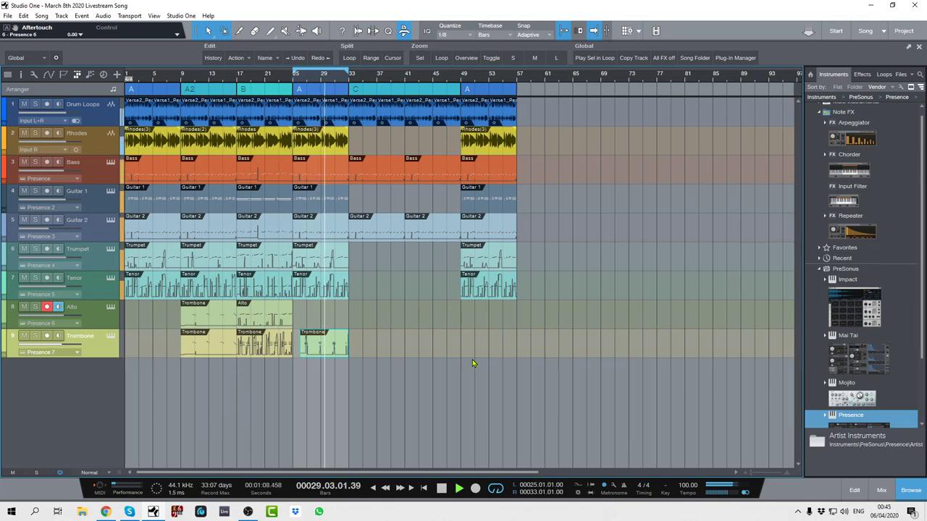
{"action": "key", "text": "space"}
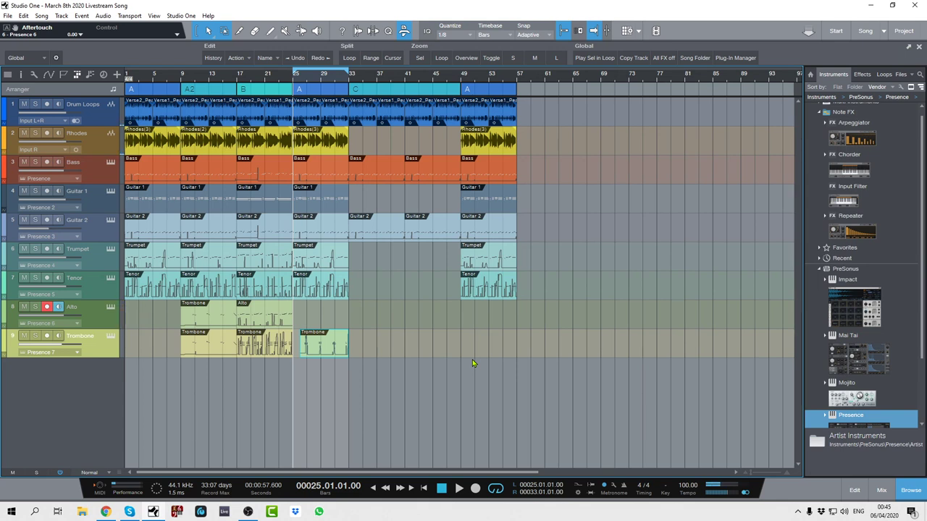
{"action": "key", "text": "space"}
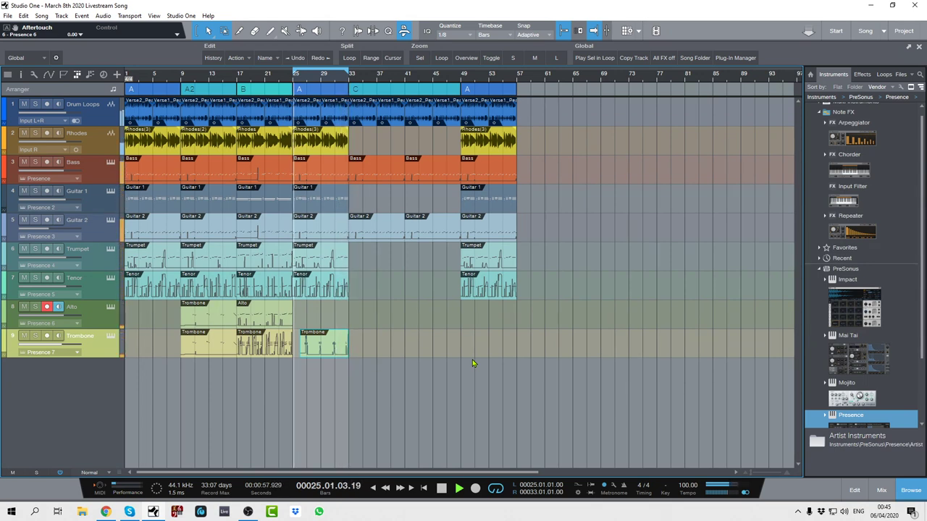
{"action": "key", "text": "space"}
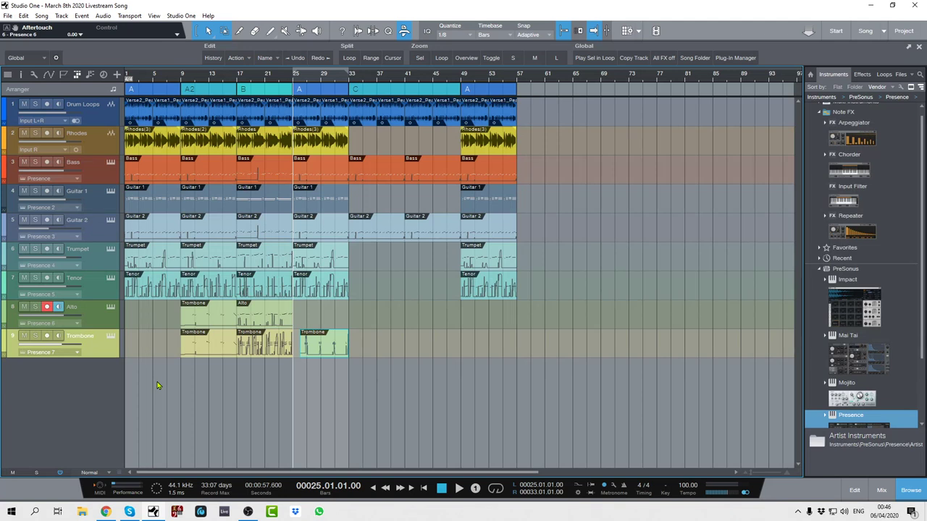
With looping off, record an alto part over the A section from bar 25 and disarm the Alto track
{"action": "key", "text": "KP_Multiply"}
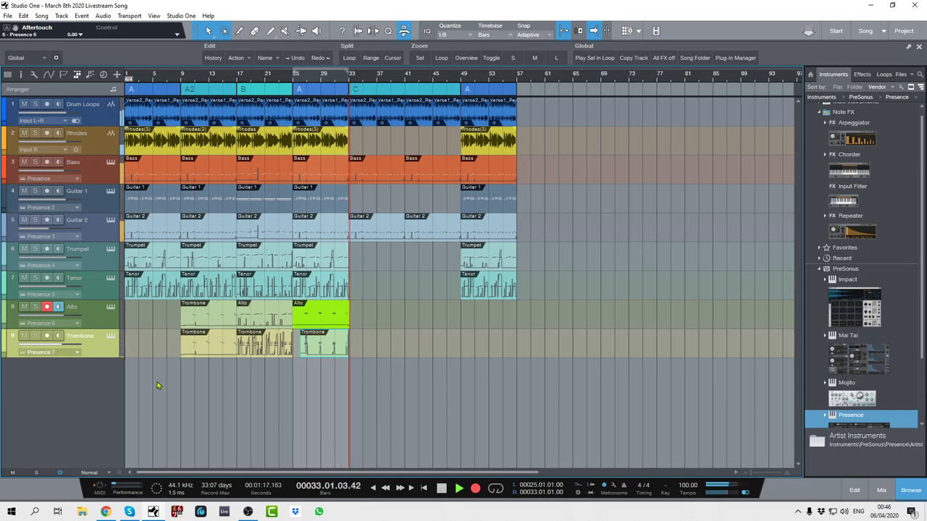
{"action": "key", "text": "space"}
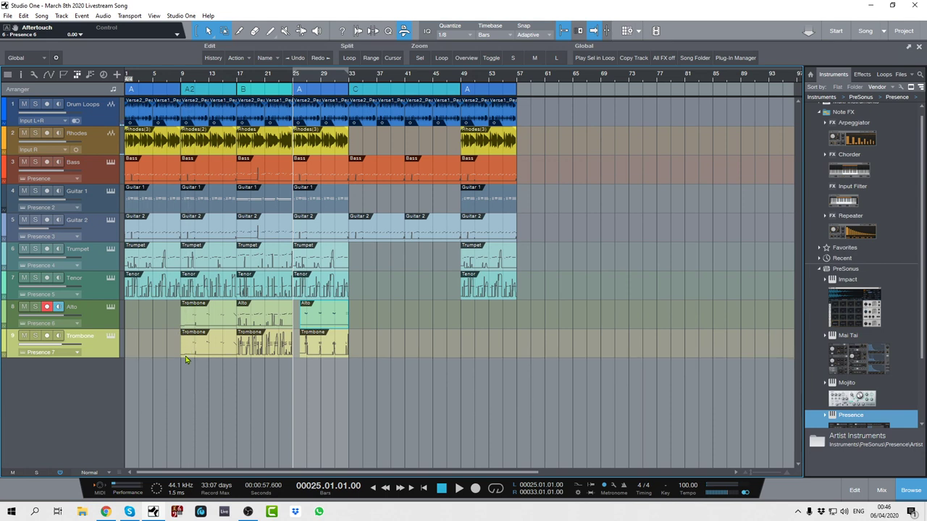
{"action": "left_click", "coordinate": [46, 307]}
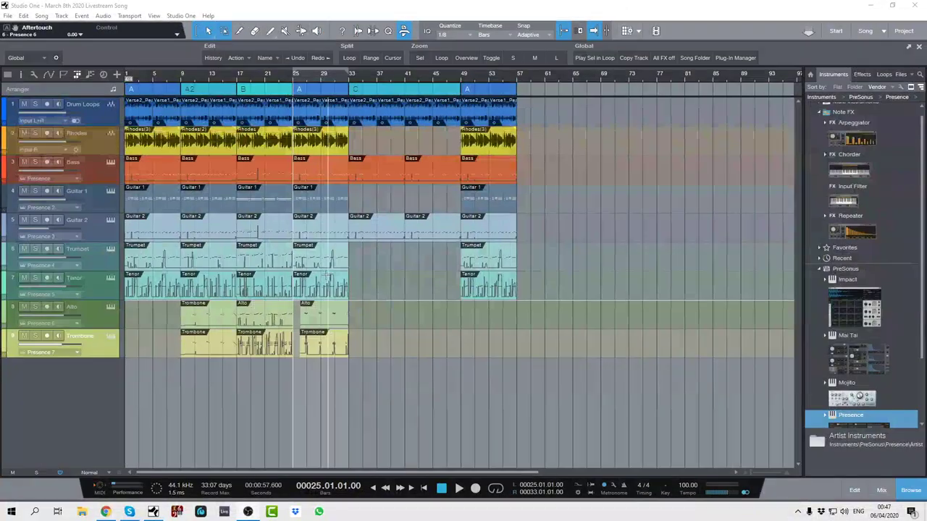
Open the new Alto part in the note editor and examine its last two chords in bar 32
{"action": "double_click", "coordinate": [336, 303]}
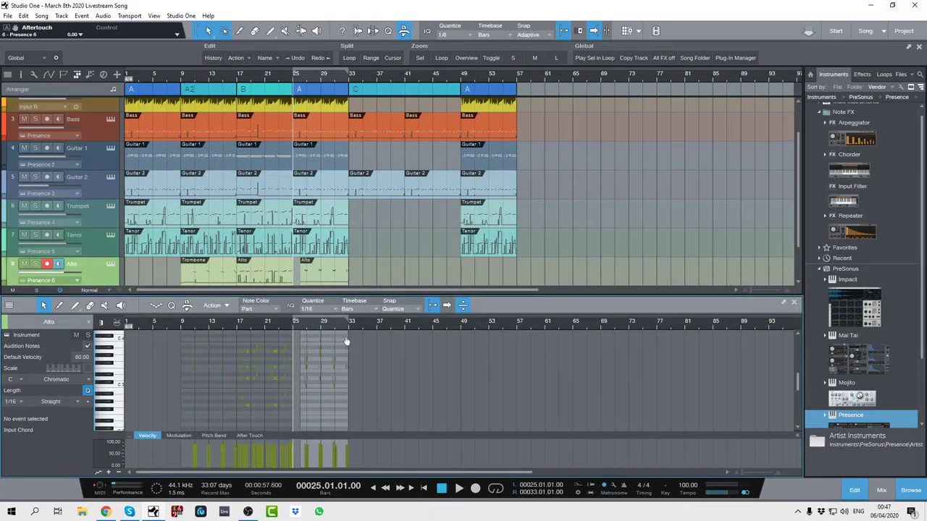
{"action": "left_click_drag", "start_coordinate": [326, 327], "coordinate": [282, 398]}
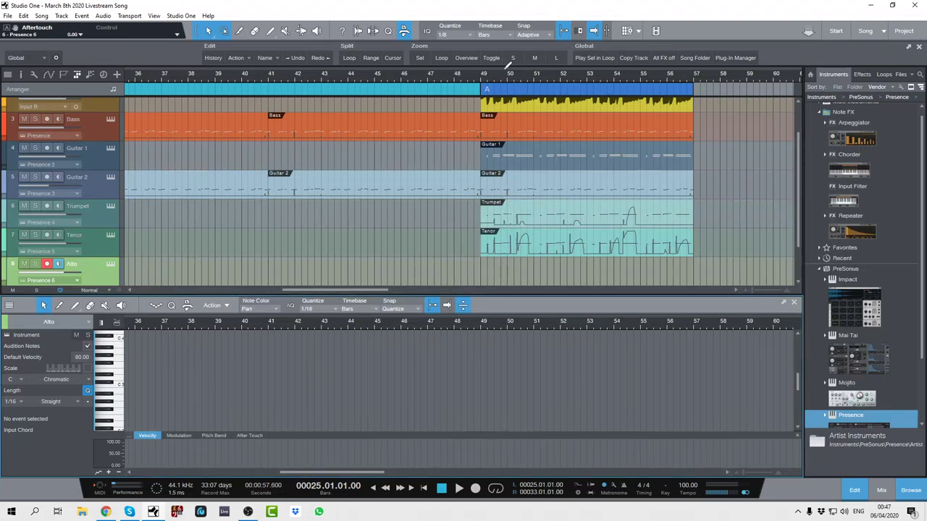
{"action": "scroll", "coordinate": [496, 77], "scroll_direction": "down", "scroll_amount": 10}
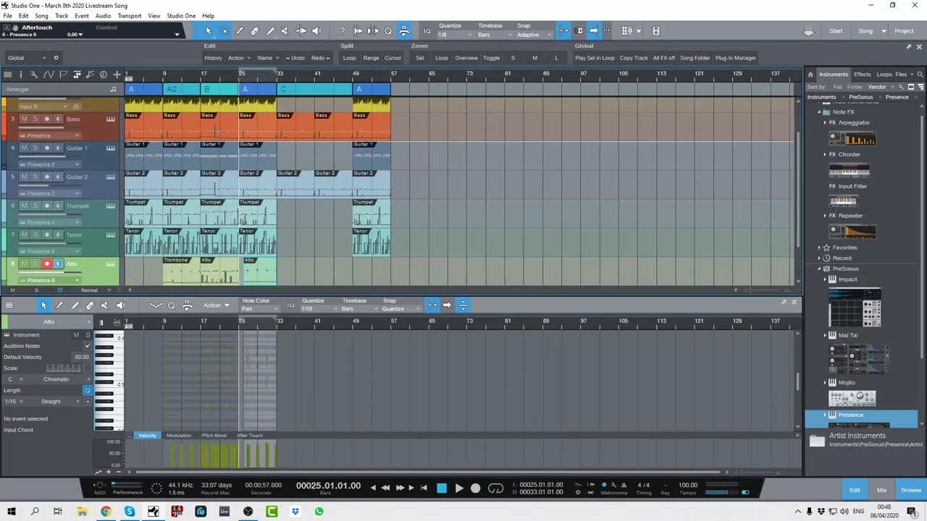
{"action": "left_click_drag", "start_coordinate": [253, 326], "coordinate": [584, 355]}
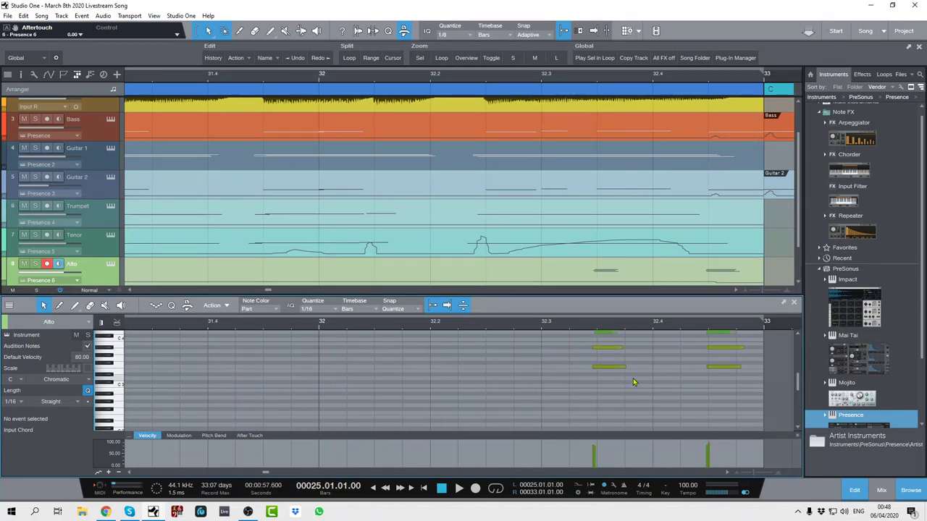
{"action": "left_click", "coordinate": [610, 350]}
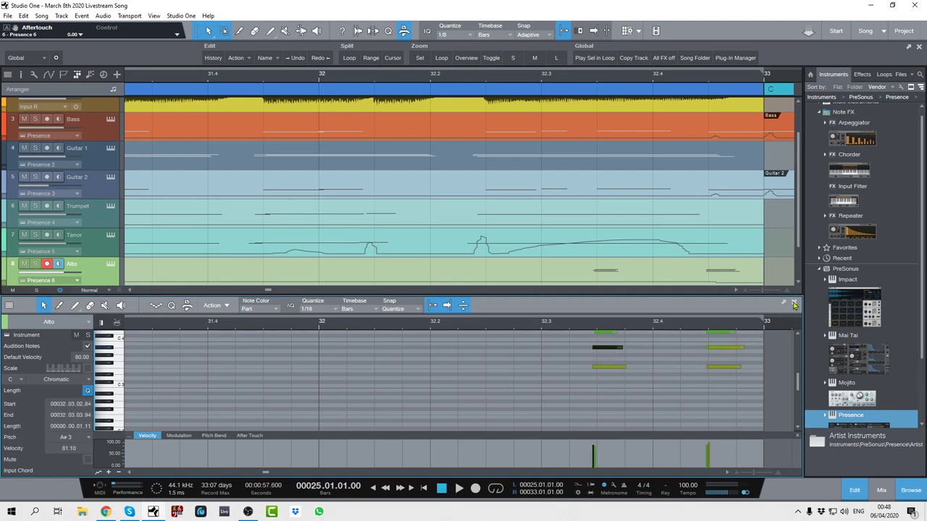
{"action": "left_click", "coordinate": [794, 302]}
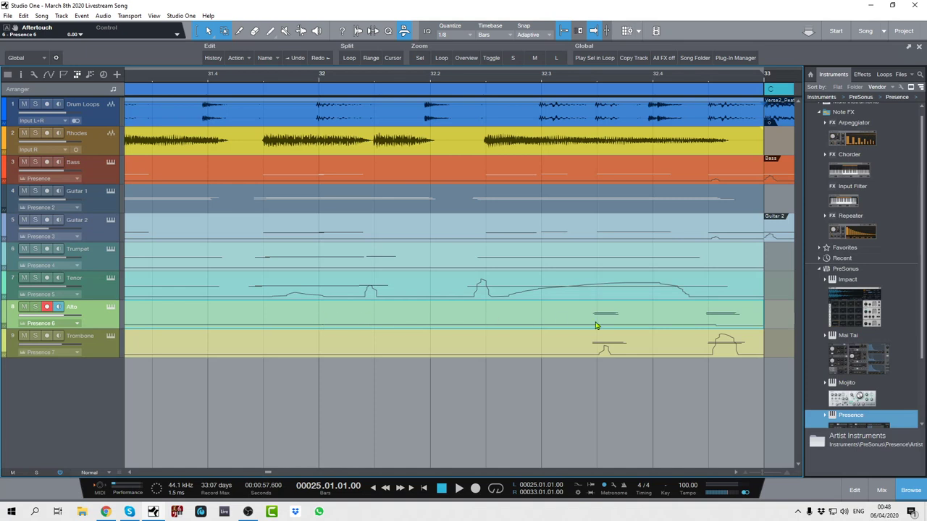
{"action": "double_click", "coordinate": [722, 322]}
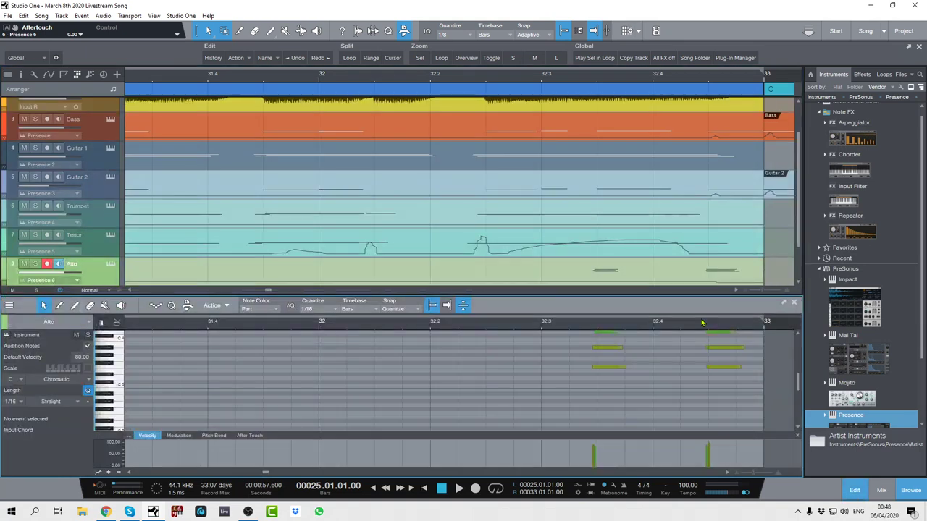
{"action": "left_click", "coordinate": [604, 370]}
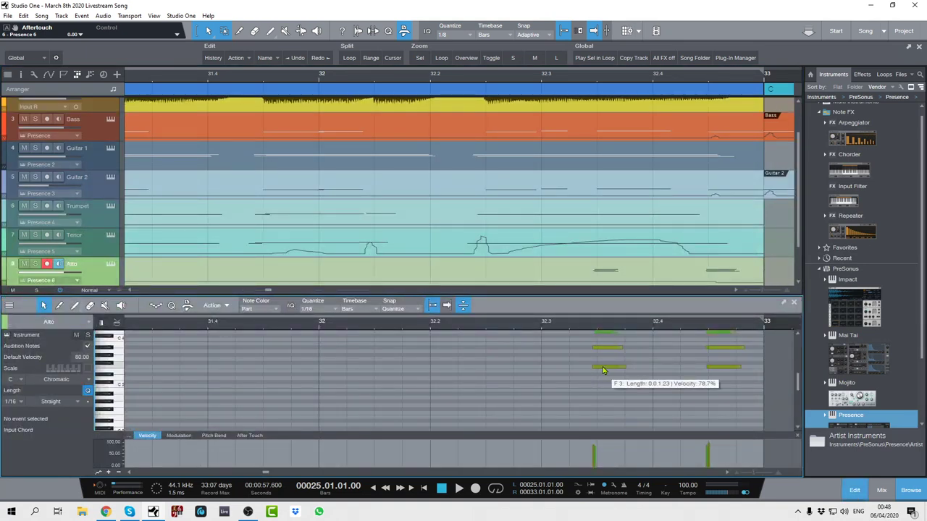
{"action": "left_click", "coordinate": [794, 302]}
{"action": "key", "text": "F3"}
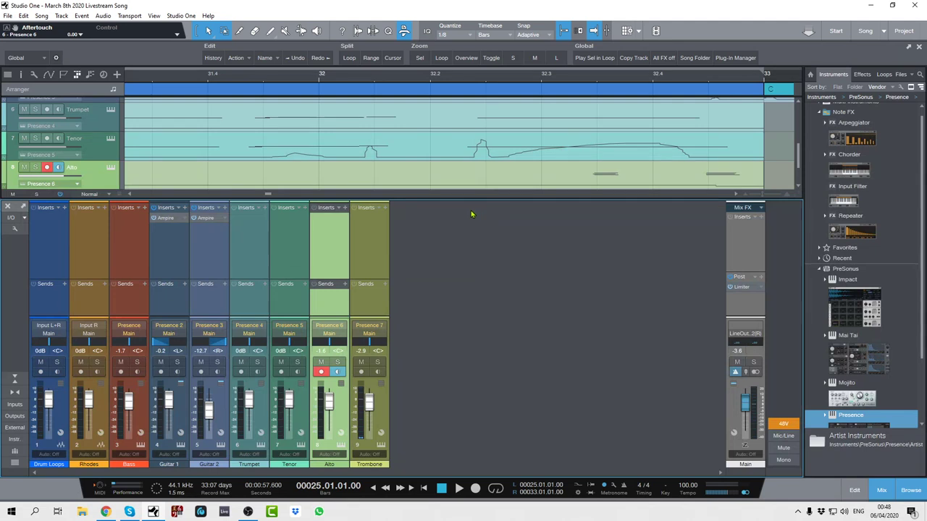
{"action": "key", "text": "F3"}
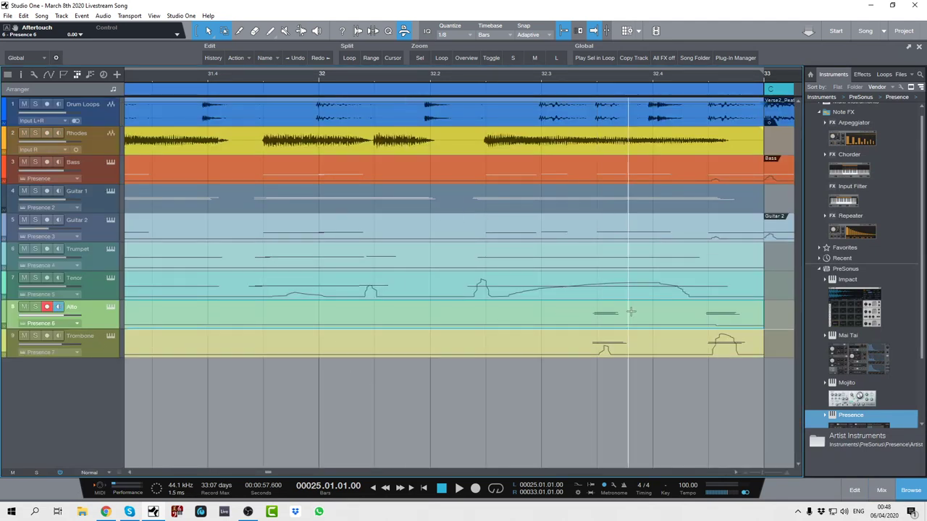
In the Alto part's last two chords in bar 32, delete the first chord's A#3 and raise both F3 notes to G3
{"action": "key", "text": "F2"}
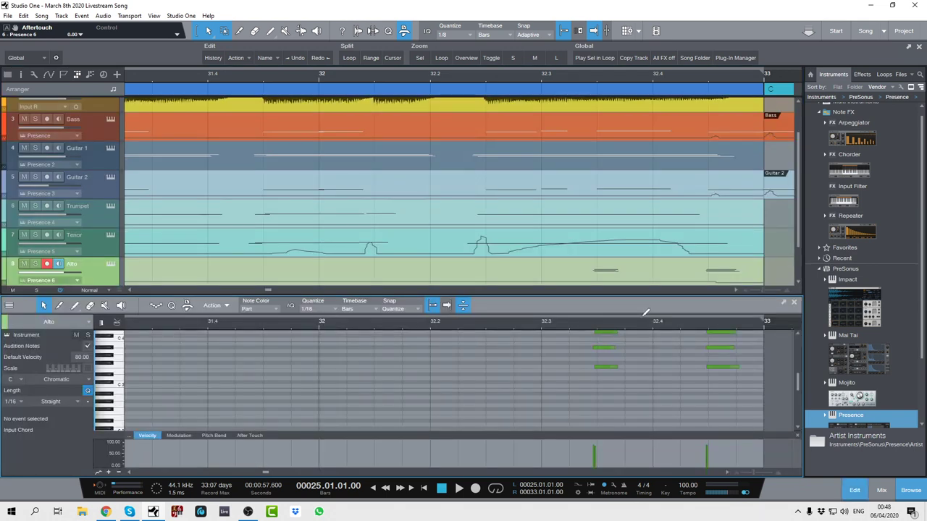
{"action": "left_click", "coordinate": [606, 350]}
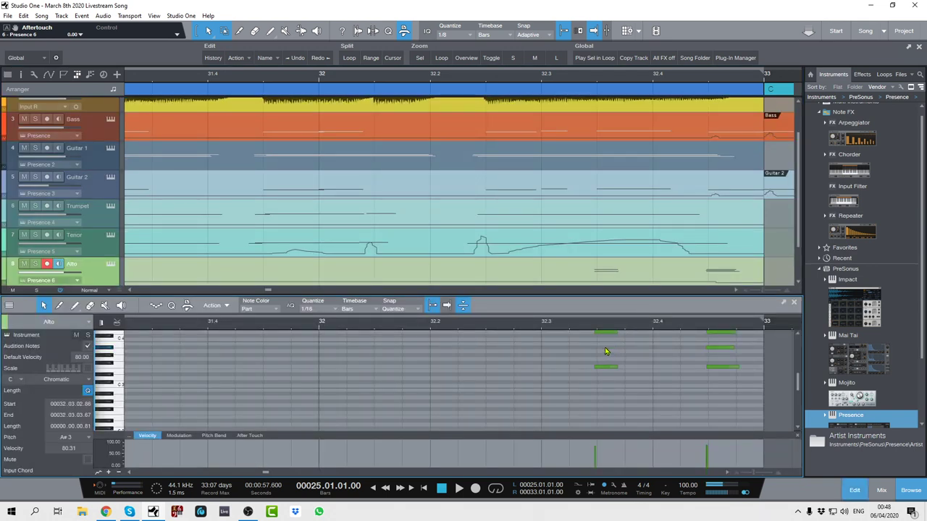
{"action": "left_click", "coordinate": [607, 367]}
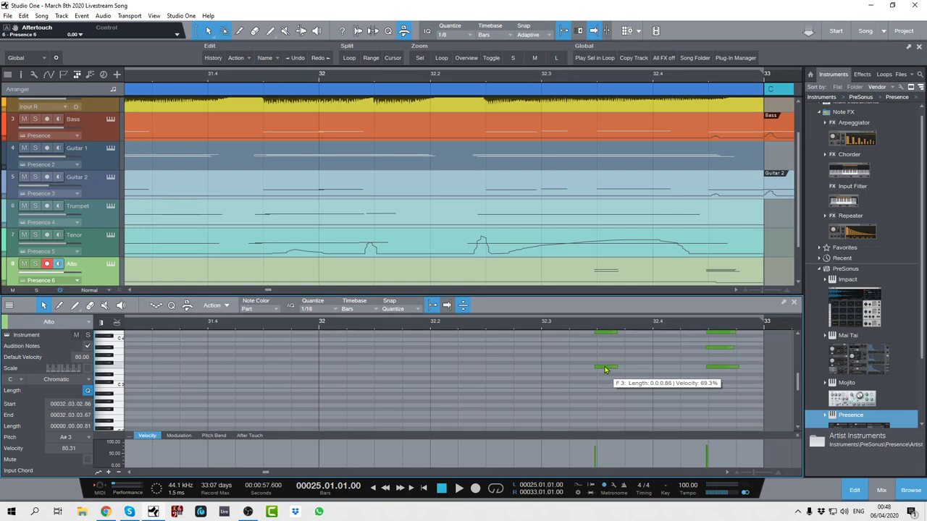
{"action": "key", "text": "Up"}
{"action": "key", "text": "Up"}
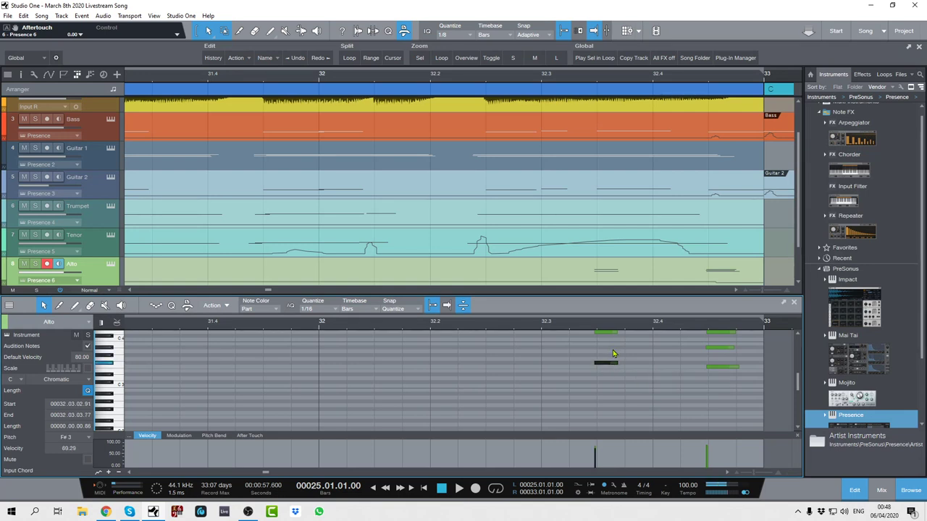
{"action": "left_click", "coordinate": [722, 368]}
{"action": "key", "text": "Up"}
{"action": "key", "text": "Up"}
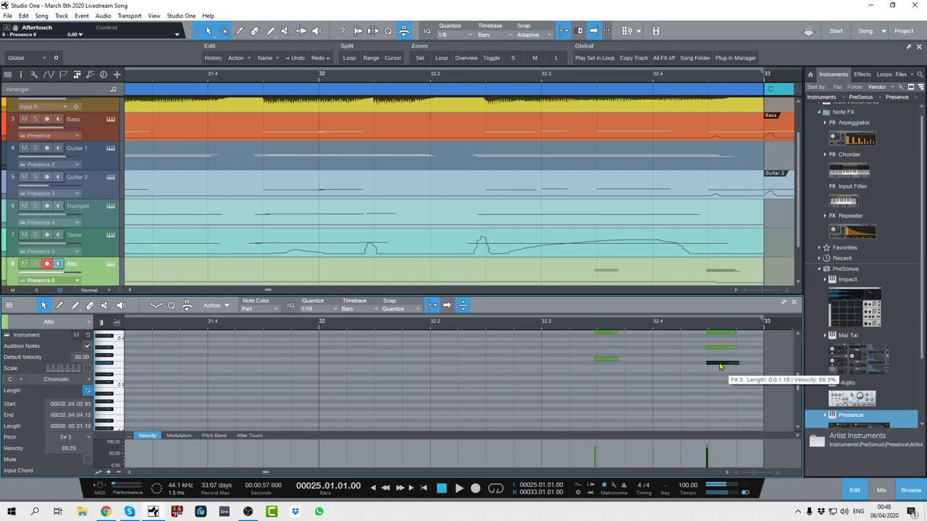
Raise the D4 note of both closing alto chords in bar 32 to G4
{"action": "scroll", "coordinate": [676, 355], "scroll_direction": "up", "scroll_amount": 3}
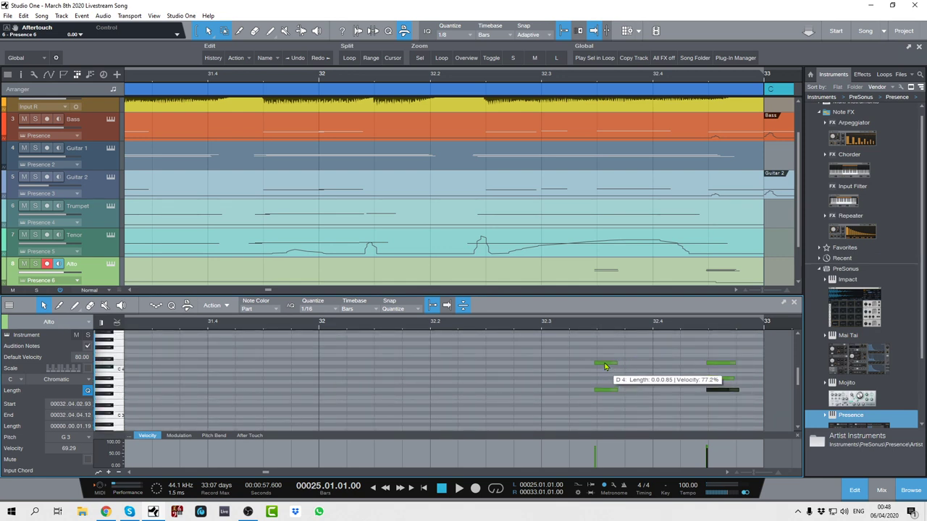
{"action": "left_click", "coordinate": [605, 365]}
{"action": "key", "text": "Up"}
{"action": "key", "text": "Up"}
{"action": "key", "text": "Up"}
{"action": "key", "text": "Up"}
{"action": "key", "text": "Up"}
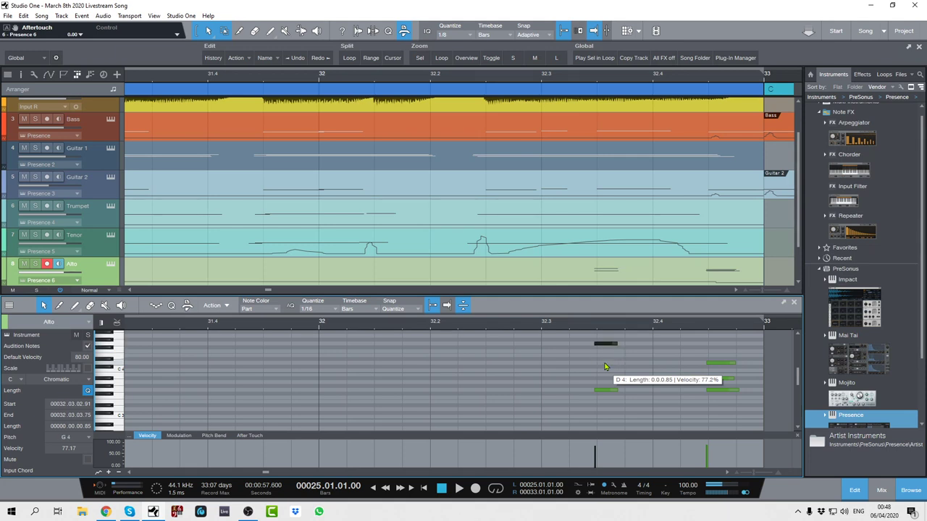
{"action": "left_click", "coordinate": [714, 363]}
{"action": "key", "text": "Up"}
{"action": "key", "text": "Up"}
{"action": "key", "text": "Up"}
{"action": "key", "text": "Up"}
{"action": "key", "text": "Up"}
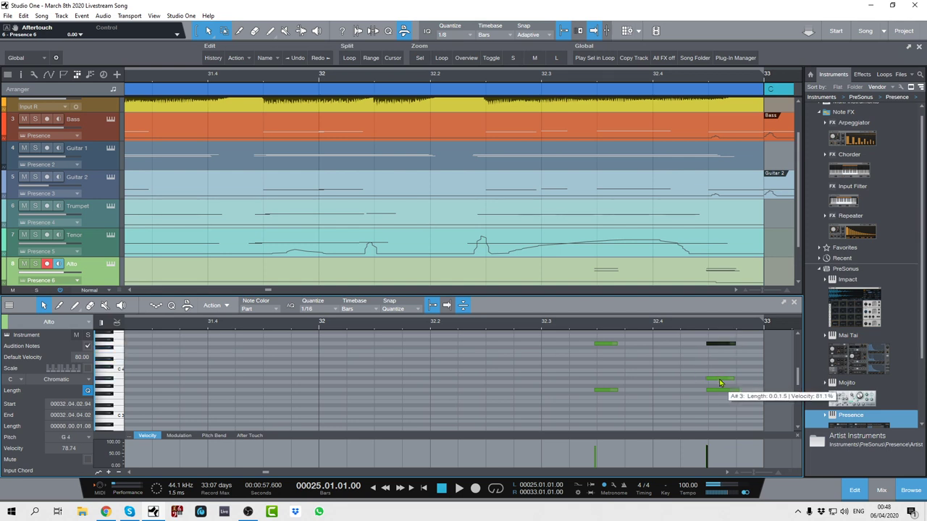
Delete the A#3 note from the final alto chord in bar 32
{"action": "left_click", "coordinate": [721, 381]}
{"action": "key", "text": "Down"}
{"action": "key", "text": "Down"}
{"action": "key", "text": "Down"}
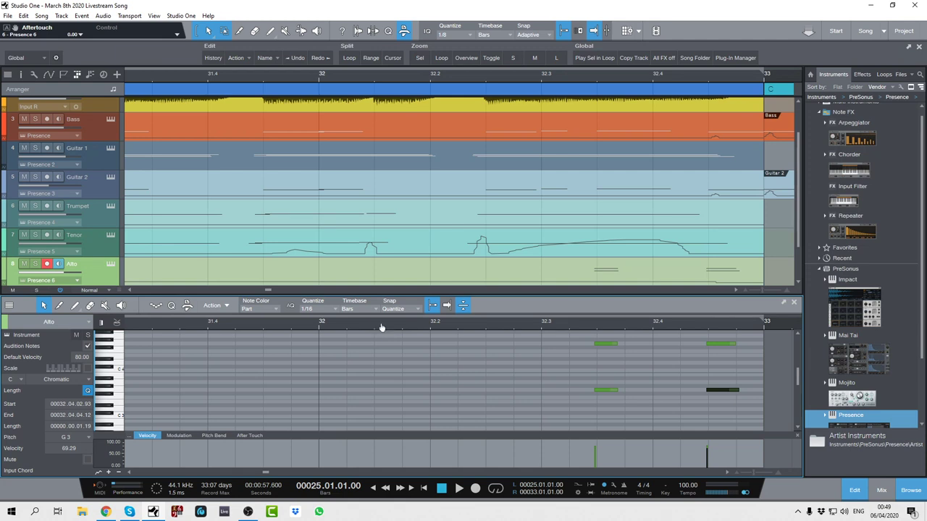
Play the edited alto ending from about bar 30 and stop after bar 33
{"action": "left_click_drag", "start_coordinate": [382, 328], "coordinate": [342, 313]}
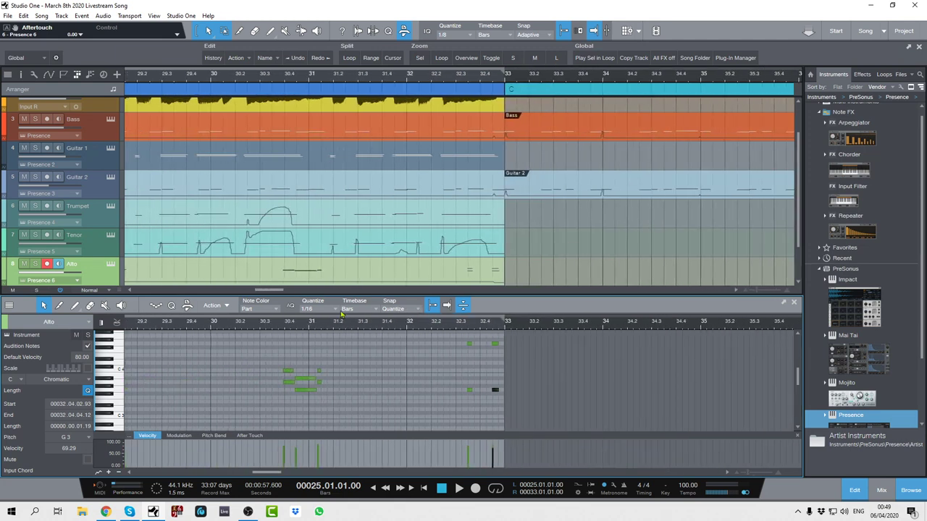
{"action": "left_click", "coordinate": [210, 325]}
{"action": "key", "text": "space"}
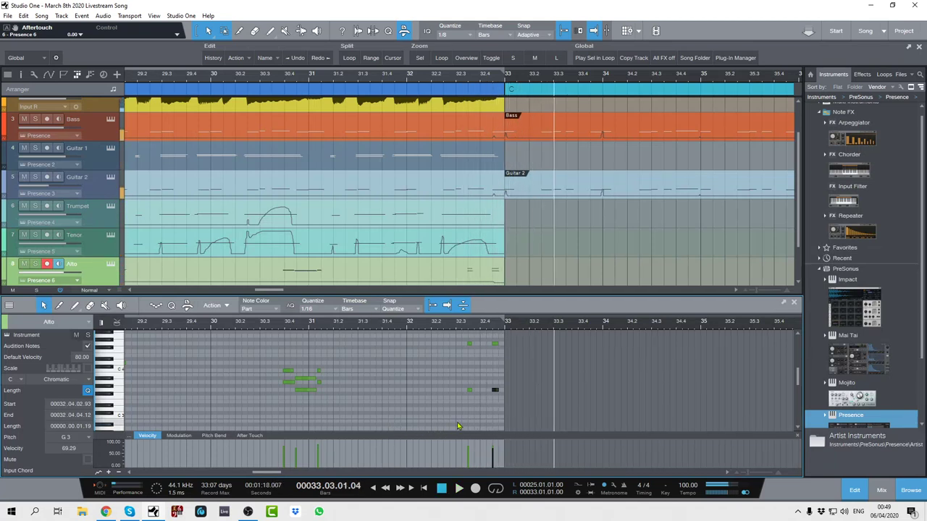
Set the velocity of the two G4 alto notes in bar 32 to about 90 and play from bar 30 to check
{"action": "left_click", "coordinate": [495, 346]}
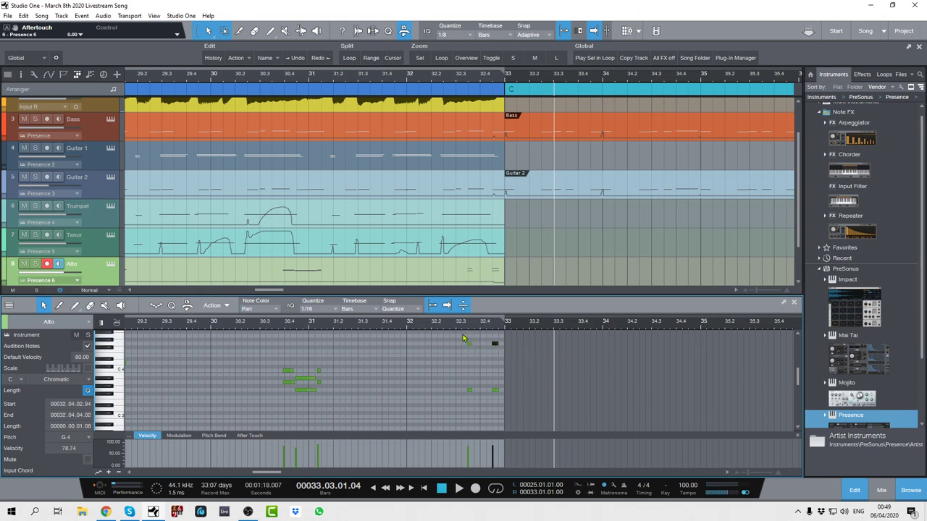
{"action": "left_click_drag", "start_coordinate": [462, 334], "coordinate": [505, 355]}
{"action": "left_click_drag", "start_coordinate": [492, 458], "coordinate": [495, 456]}
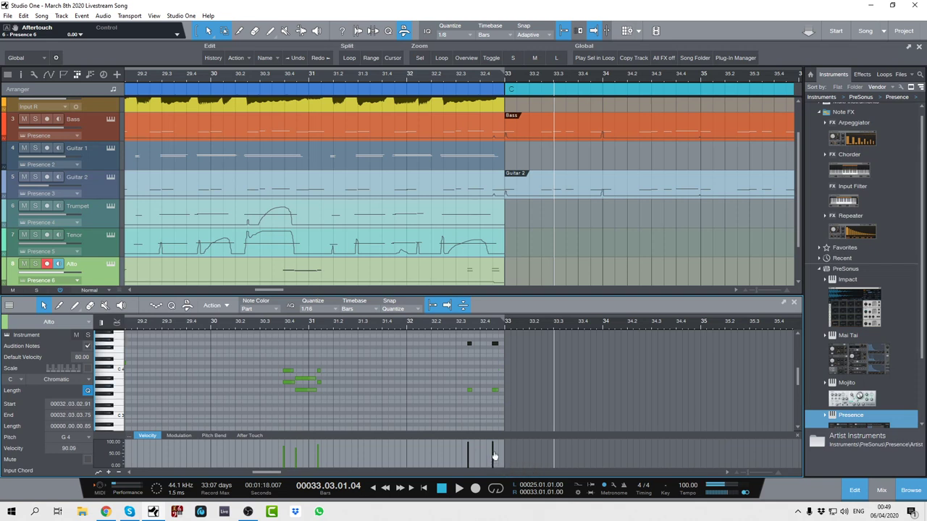
{"action": "left_click", "coordinate": [210, 329]}
{"action": "key", "text": "space"}
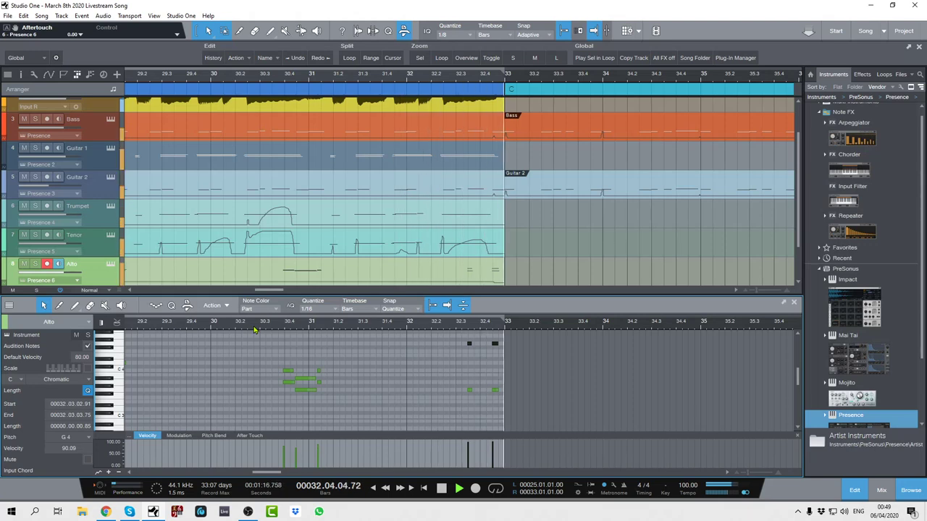
Stop playback, close the note editor, and disarm the Alto track
{"action": "left_click", "coordinate": [794, 303]}
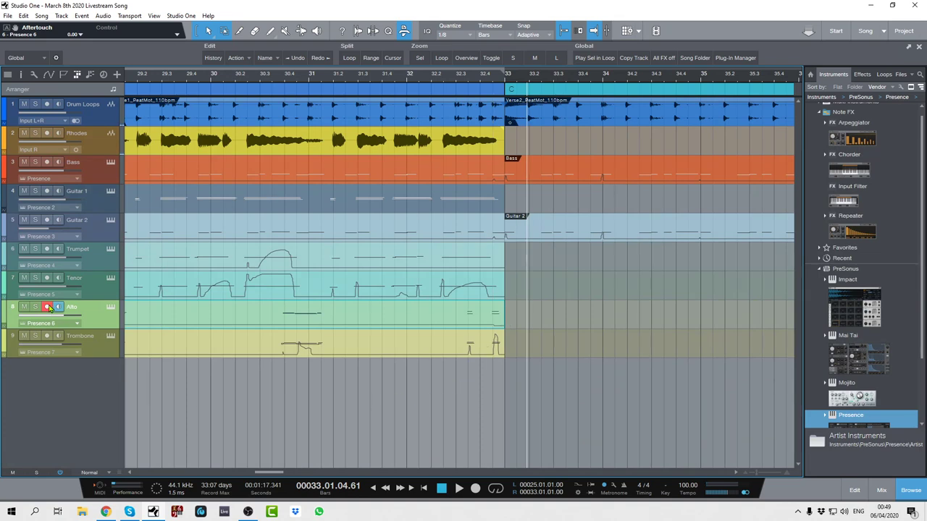
{"action": "scroll", "coordinate": [451, 72], "scroll_direction": "down", "scroll_amount": 2}
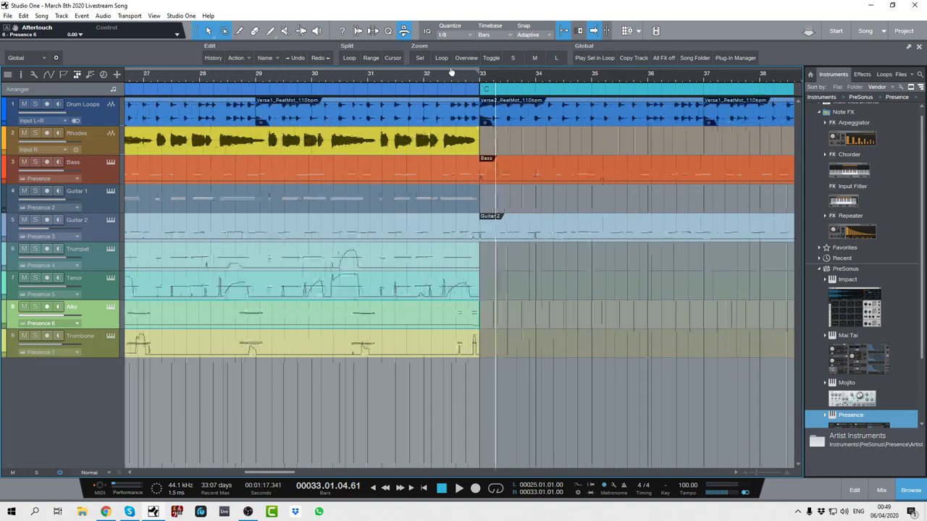
{"action": "scroll", "coordinate": [452, 73], "scroll_direction": "down", "scroll_amount": 5}
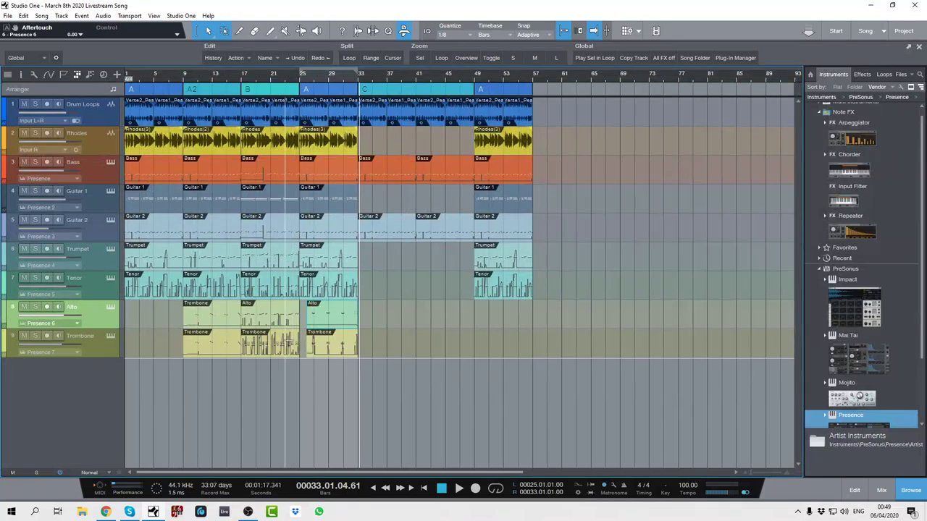